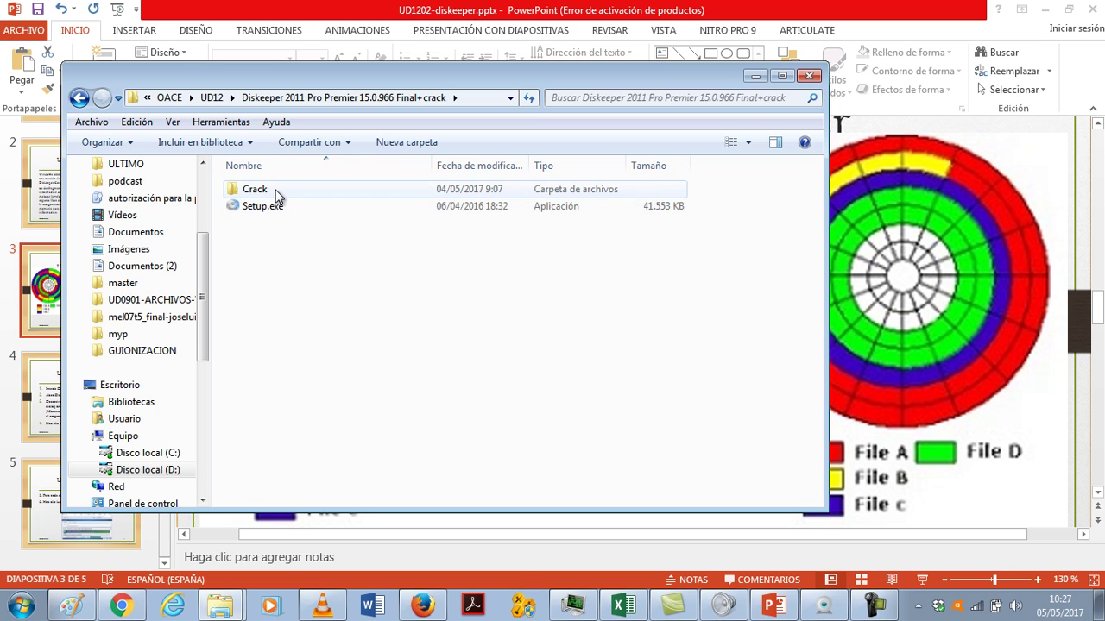
Check the Crack folder's contents, return to the parent folder, and run Setup.exe to install the Diskeeper setup files in the default destination.
double_click(277, 193)
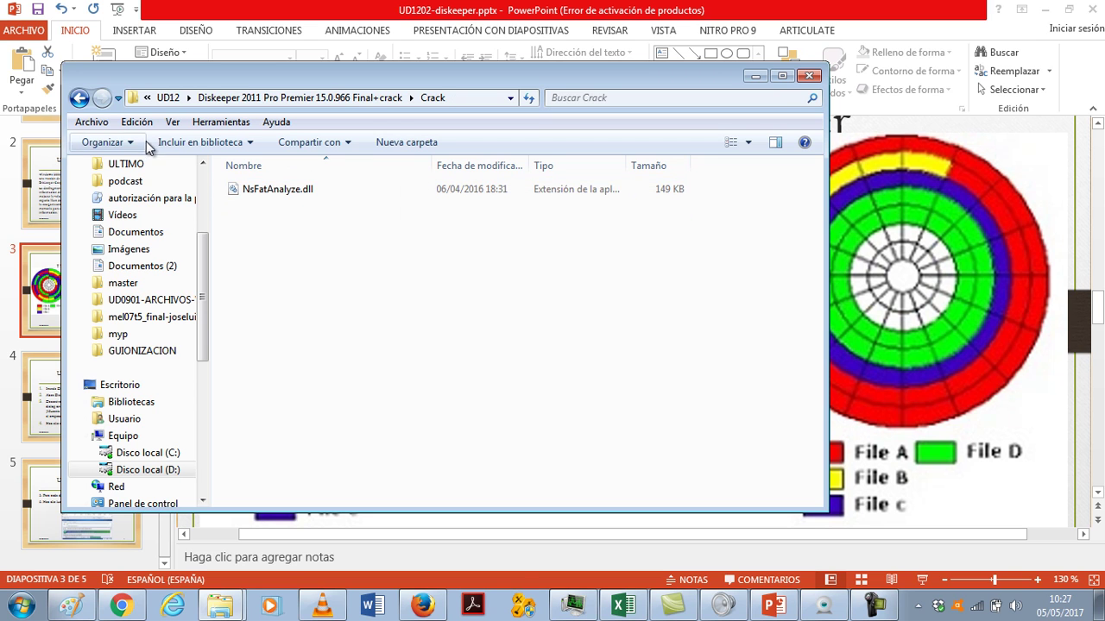
left_click(79, 97)
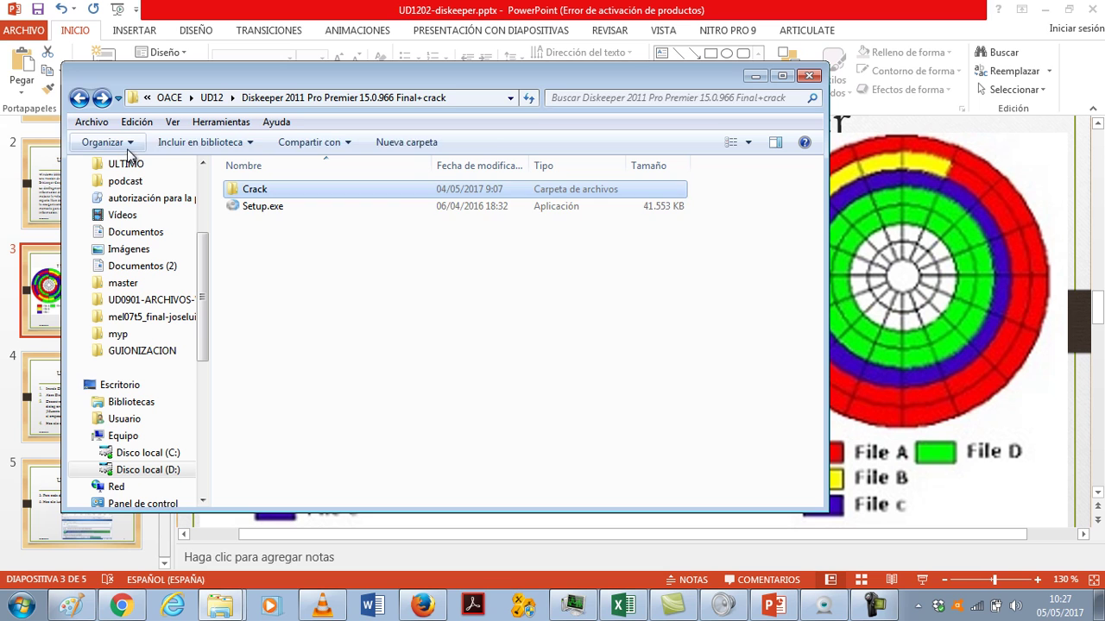
double_click(279, 208)
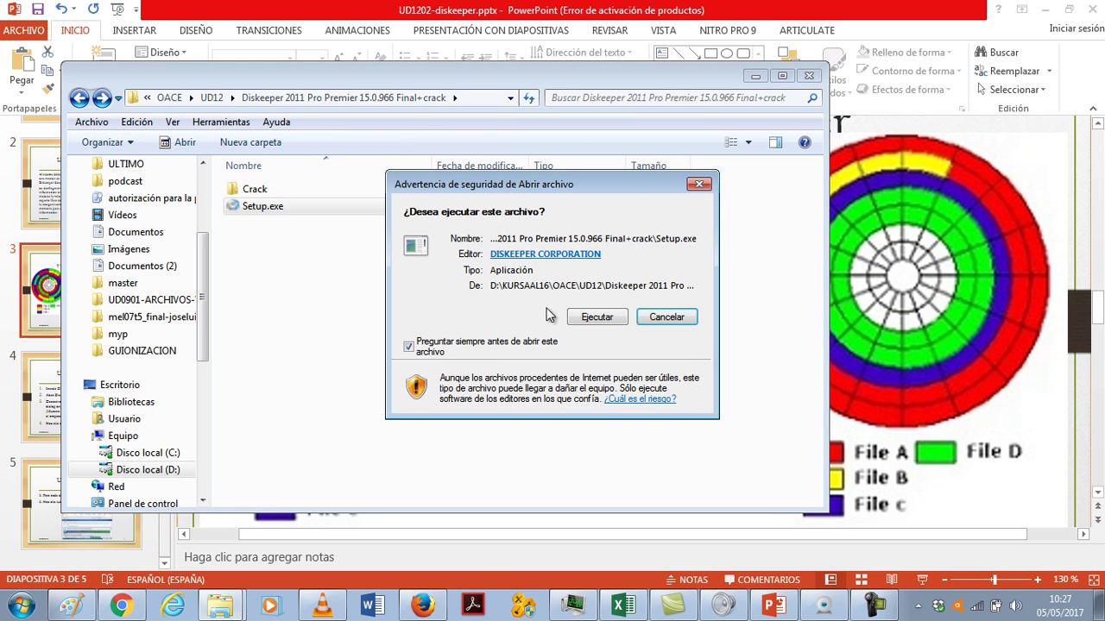
left_click(591, 318)
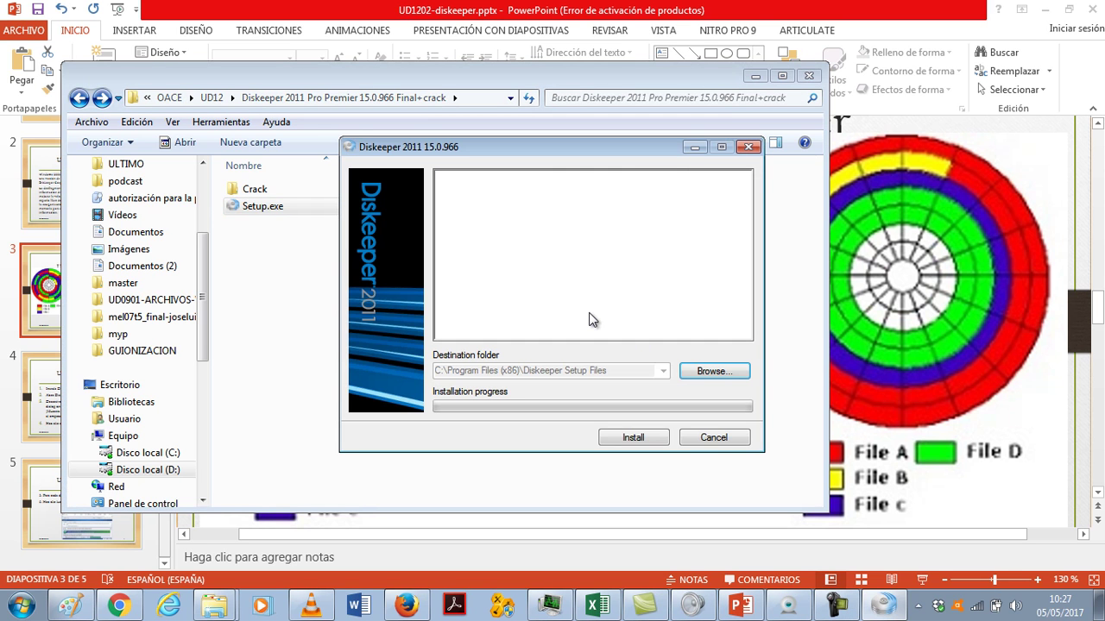
left_click(656, 440)
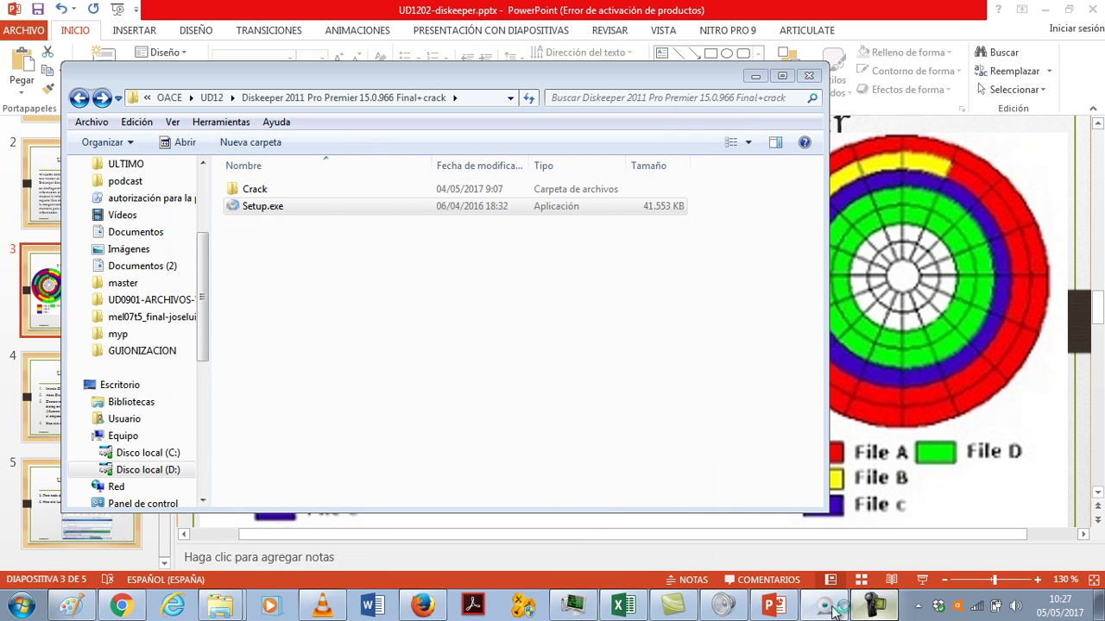
left_click(834, 608)
left_click(672, 125)
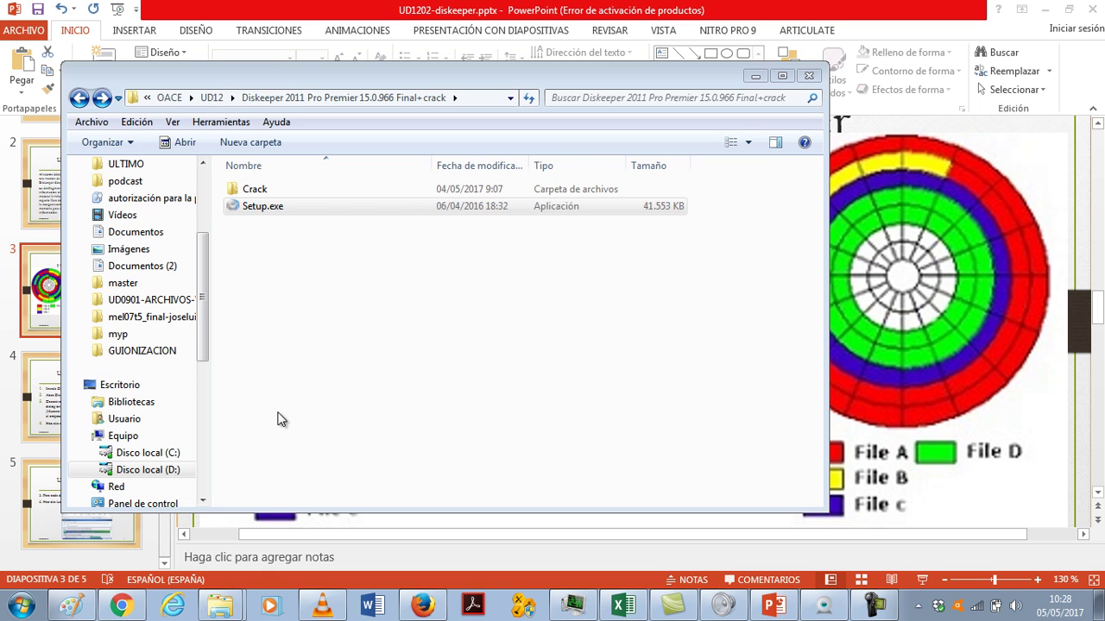
Clear the desktop by minimizing the setup folder, PowerPoint and Camtasia Studio, and closing the volume mixer, musicamovil folder and production results.
left_click(756, 76)
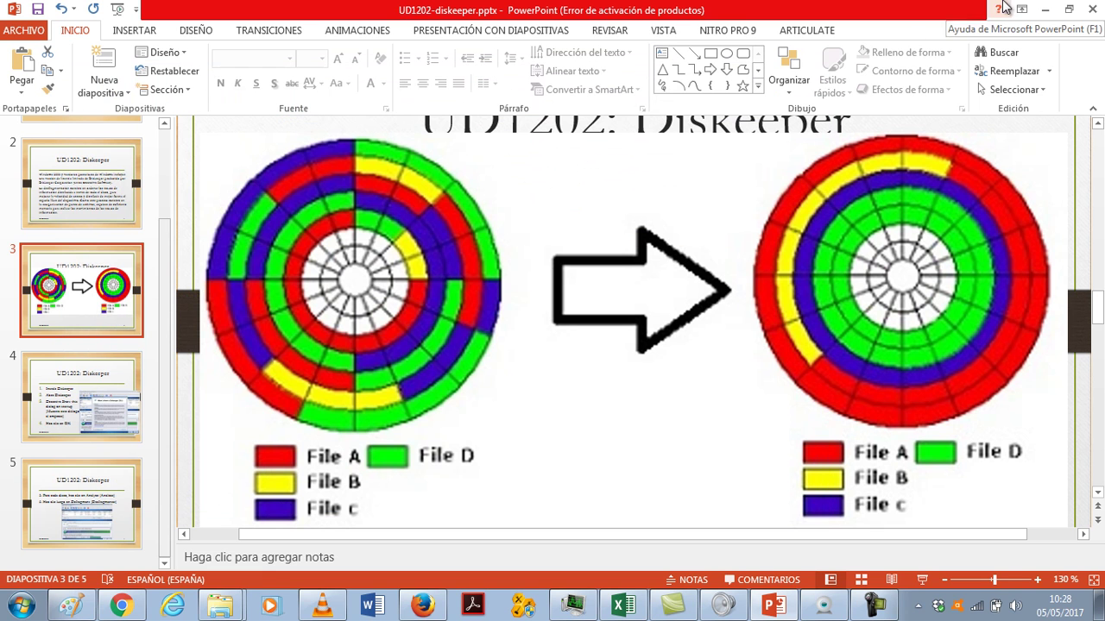
left_click(1046, 10)
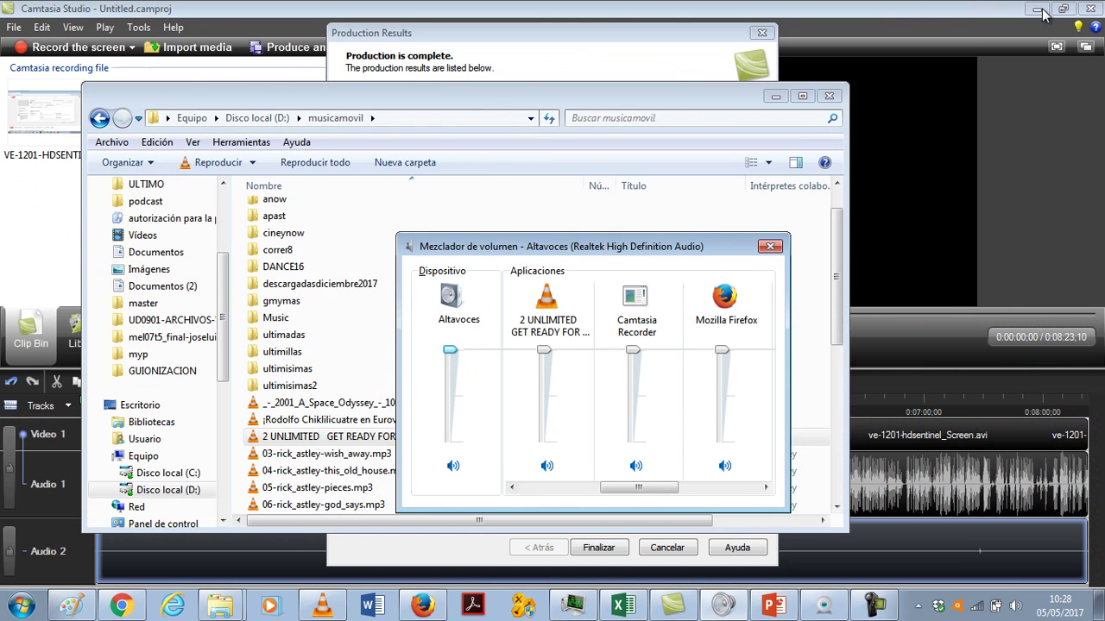
left_click(770, 247)
left_click(829, 96)
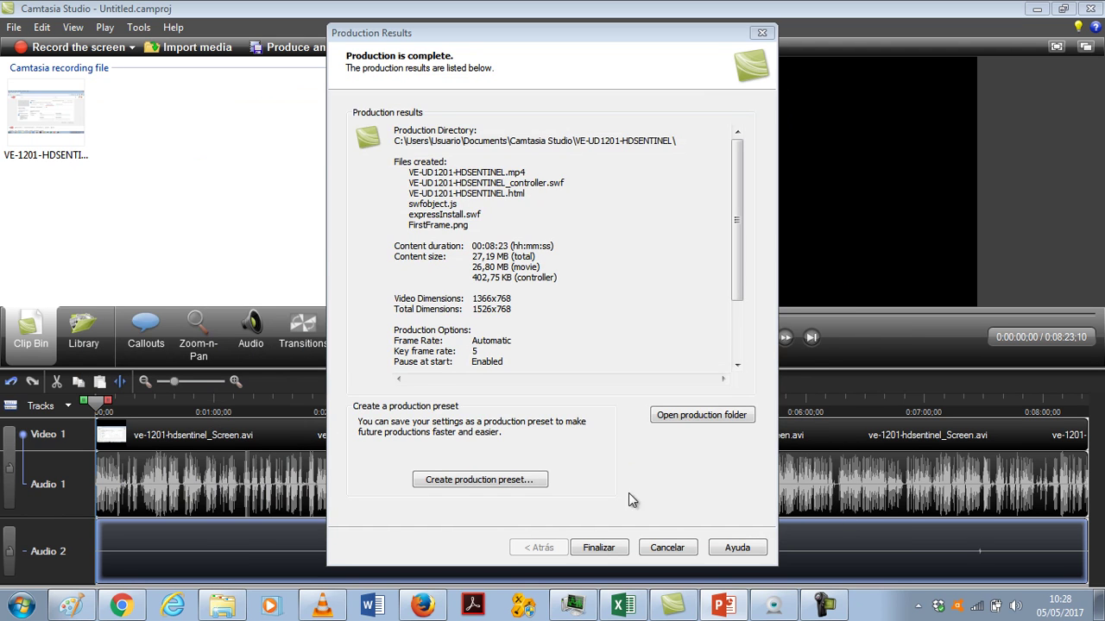
left_click(610, 547)
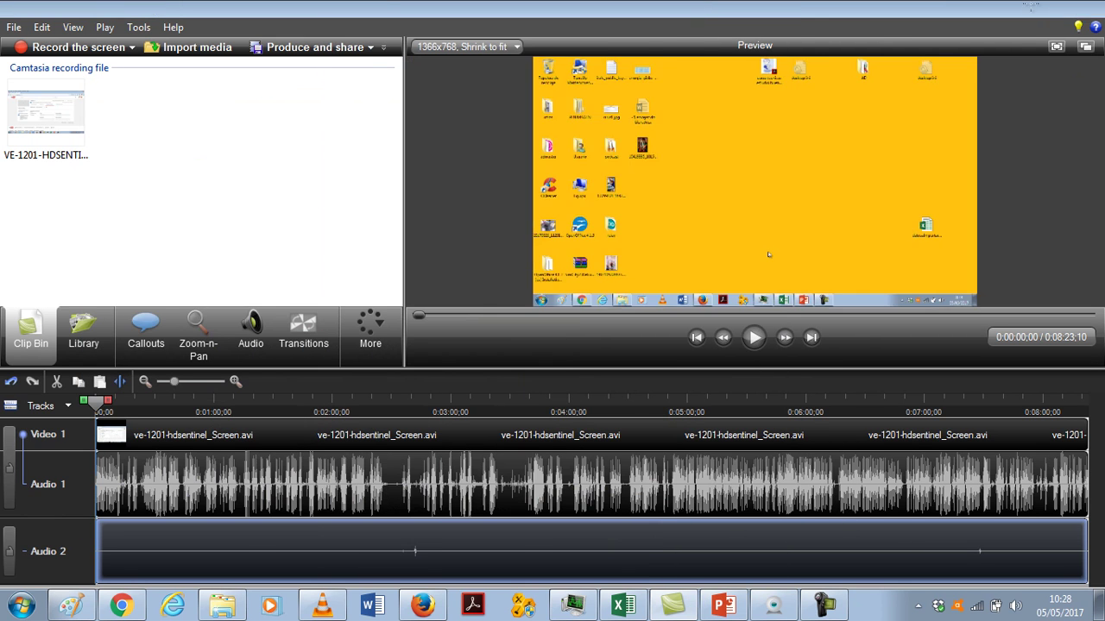
left_click(1032, 8)
left_click(1034, 9)
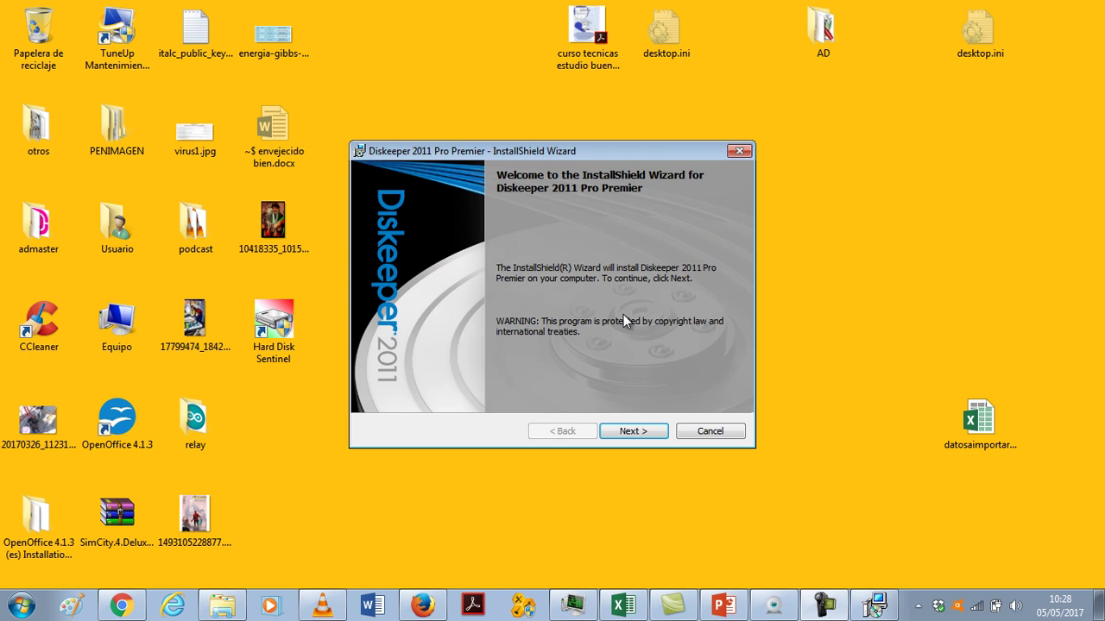
Accept the Diskeeper 2011 Pro Premier license agreement and disable Automatic Defragmentation on all volumes in the installation wizard.
left_click(637, 432)
left_click(637, 432)
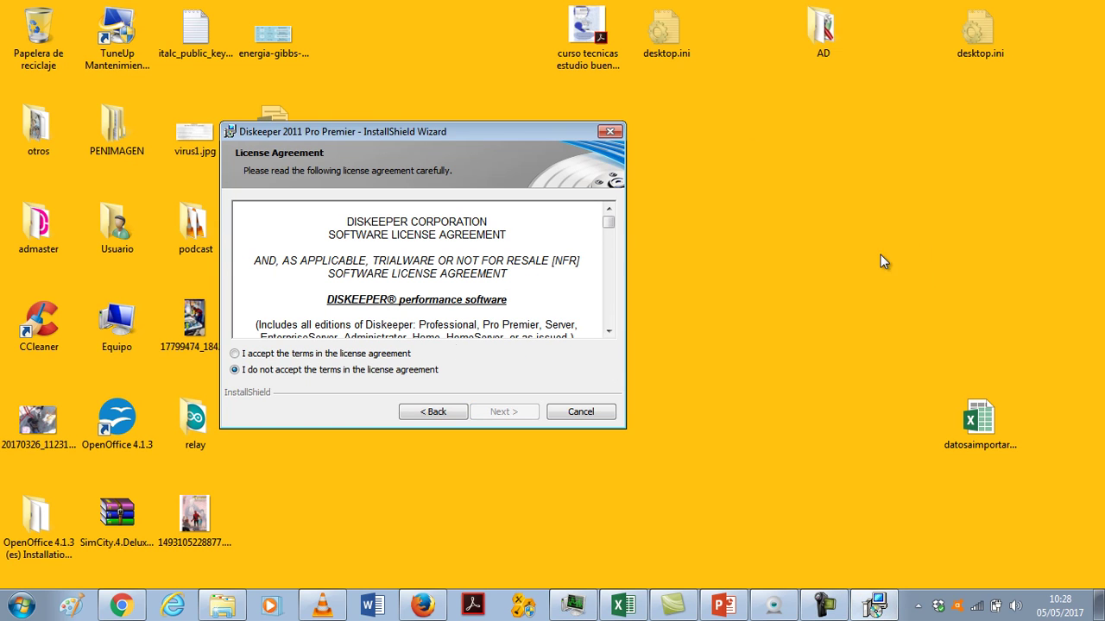
left_click(380, 353)
left_click(504, 412)
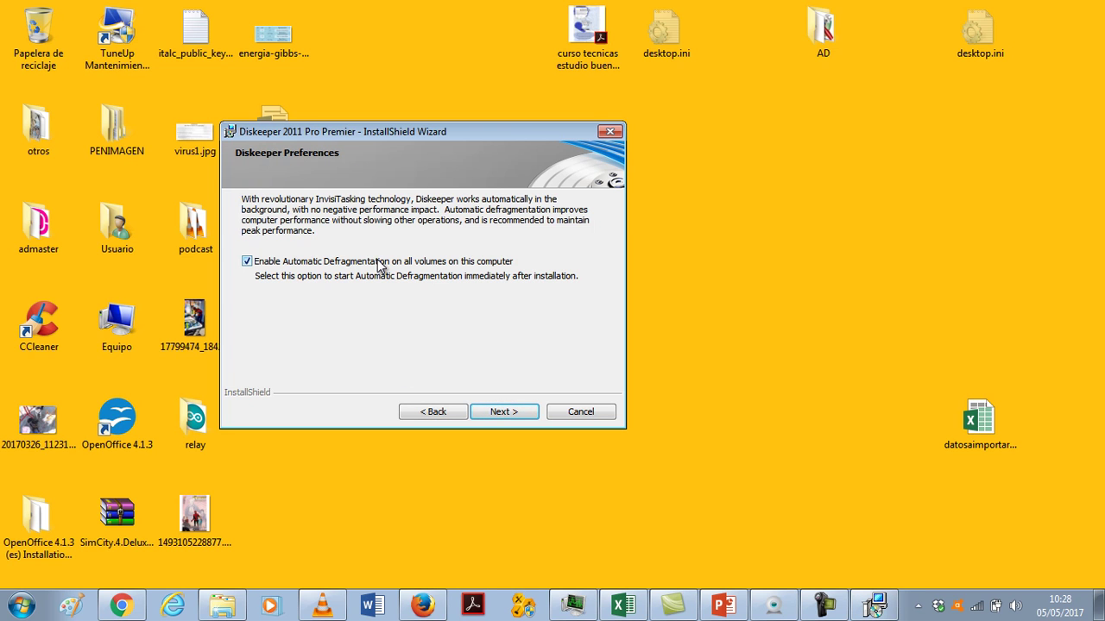
left_click(247, 261)
left_click(519, 415)
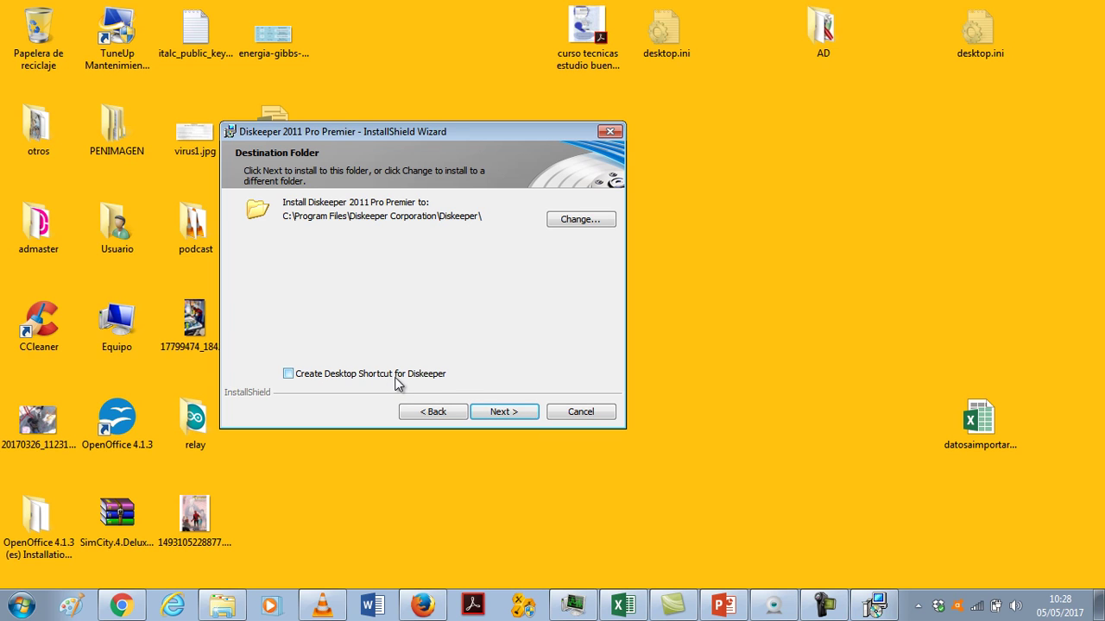
Install Diskeeper 2011 Pro Premier in the default destination folder with a desktop shortcut, and finish the wizard without launching the program.
left_click(504, 412)
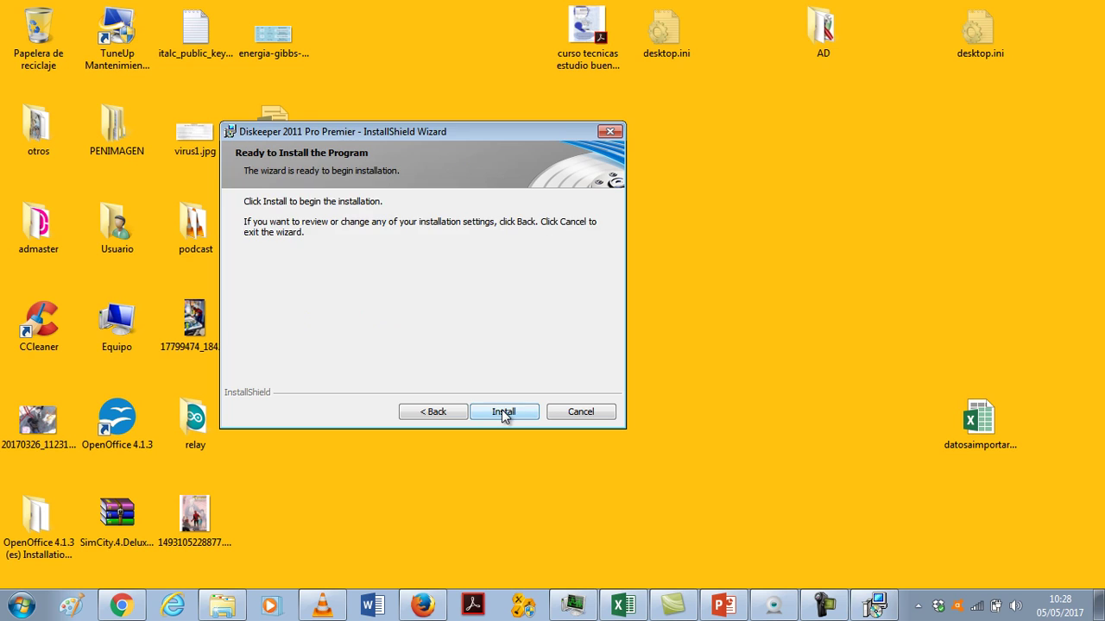
left_click(504, 412)
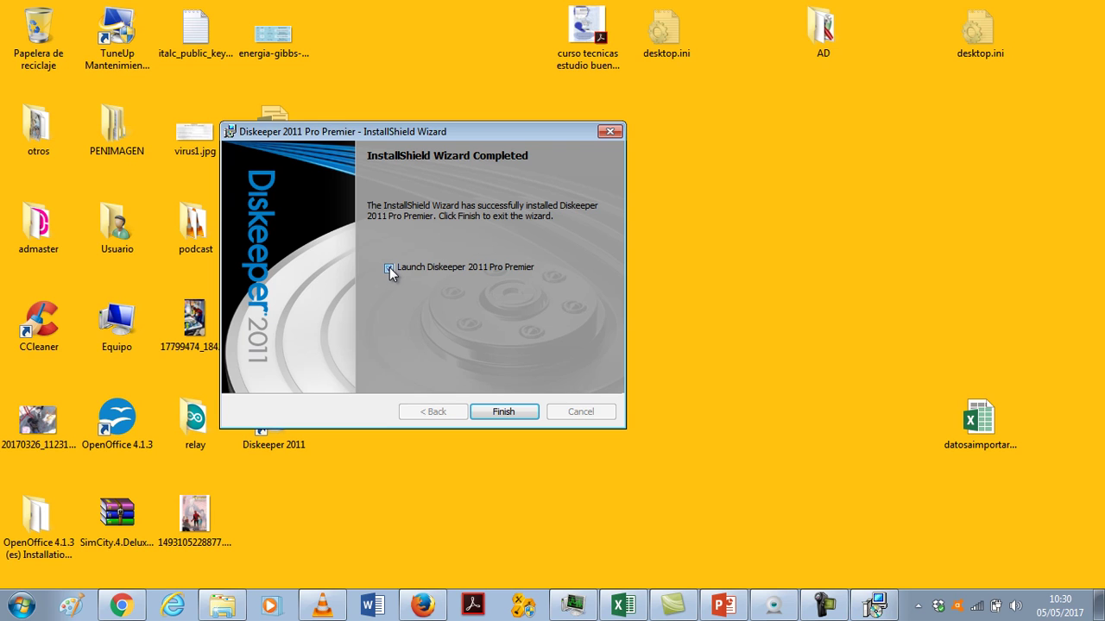
left_click(501, 412)
Bring back the setup folder window, shrink it to uncover the desktop icons, and copy NsFatAnalyze.dll from the Crack folder.
left_click(223, 604)
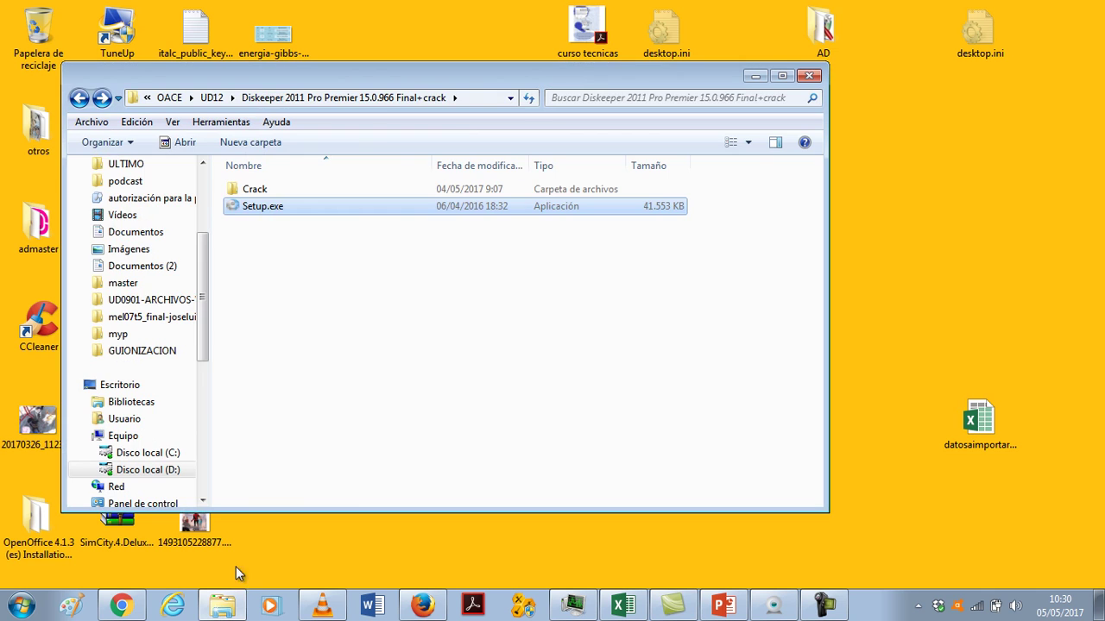
left_click_drag(394, 82, 577, 91)
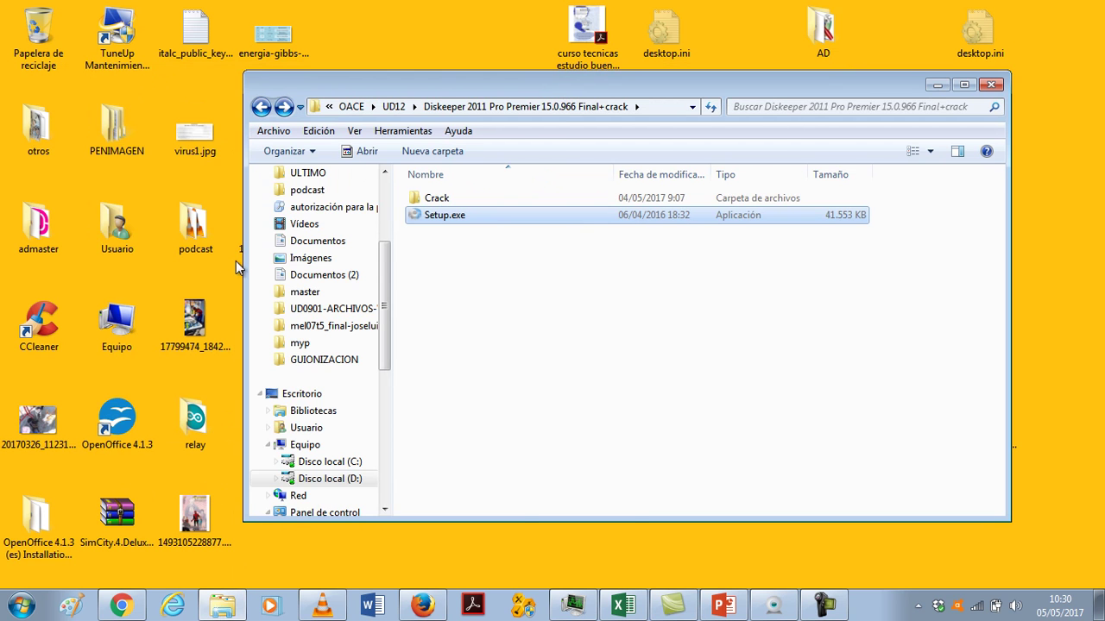
left_click_drag(519, 272, 519, 271)
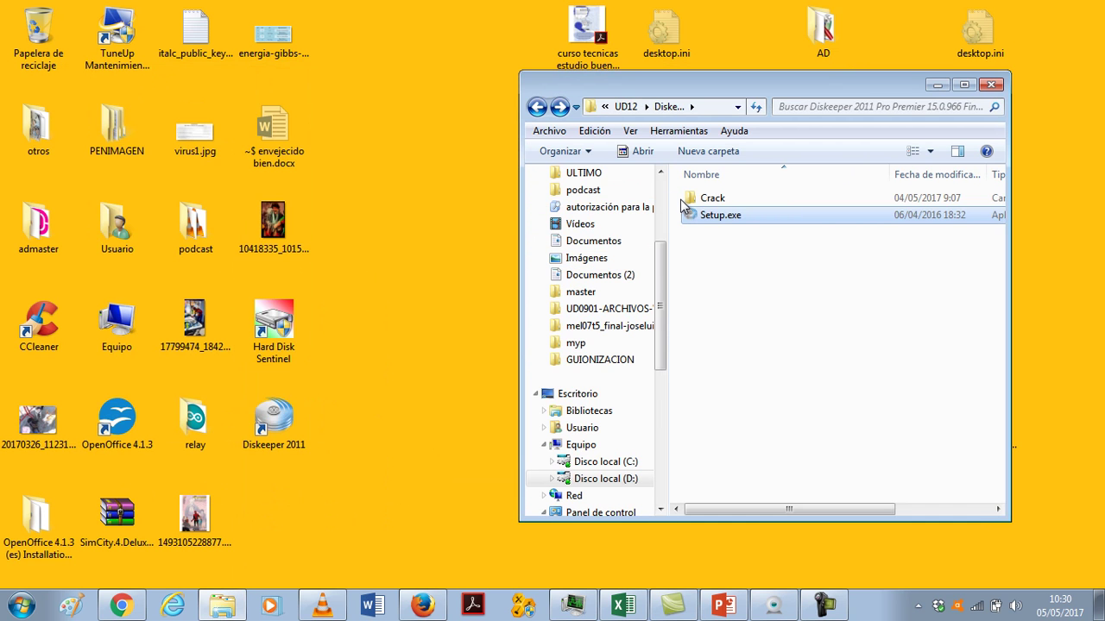
double_click(701, 199)
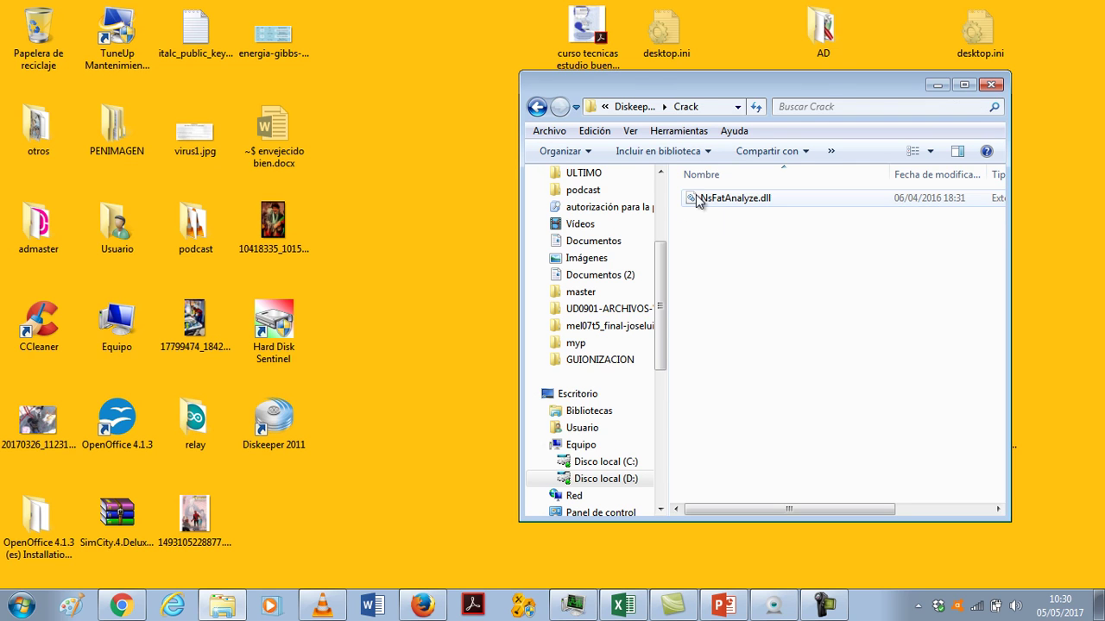
left_click(742, 205)
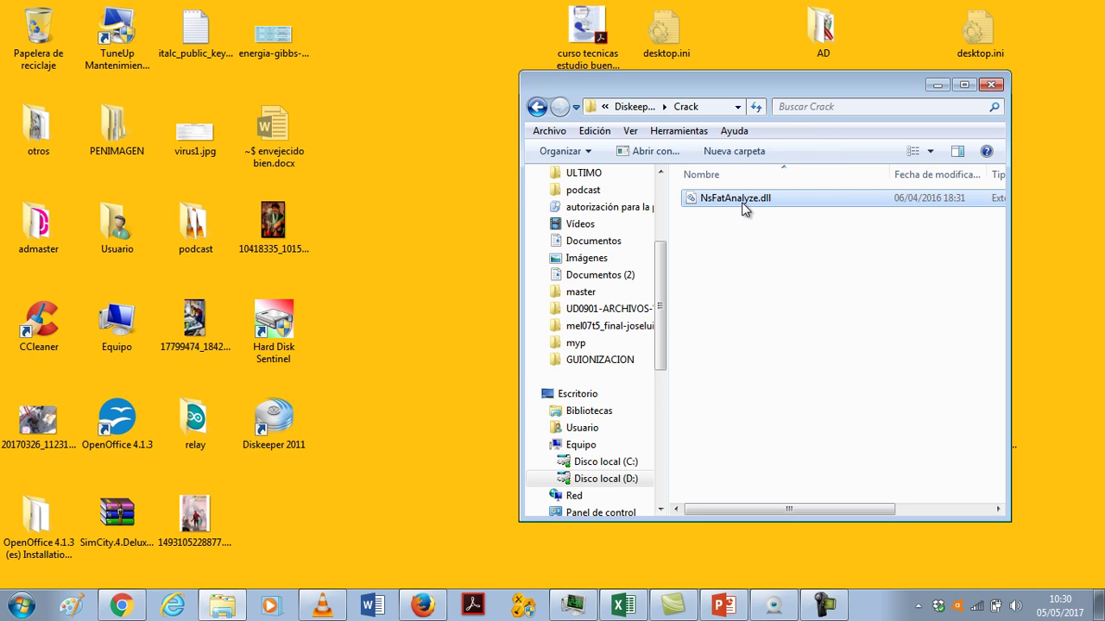
right_click(743, 206)
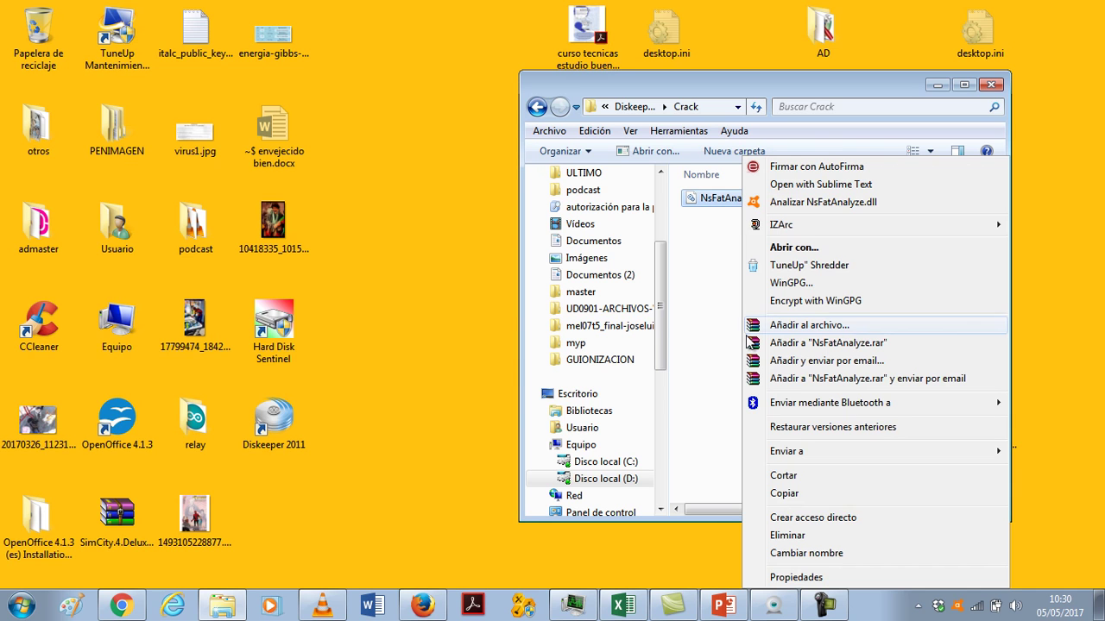
left_click(787, 494)
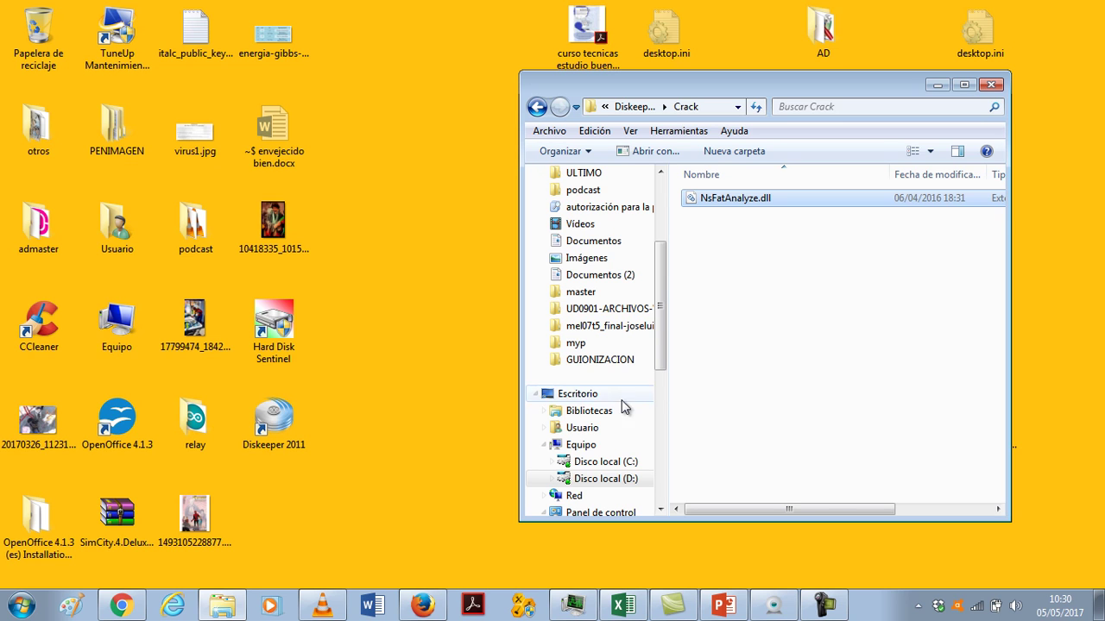
View the Diskeeper 2011 desktop shortcut's properties to find the program's installation path.
left_click(285, 420)
right_click(285, 421)
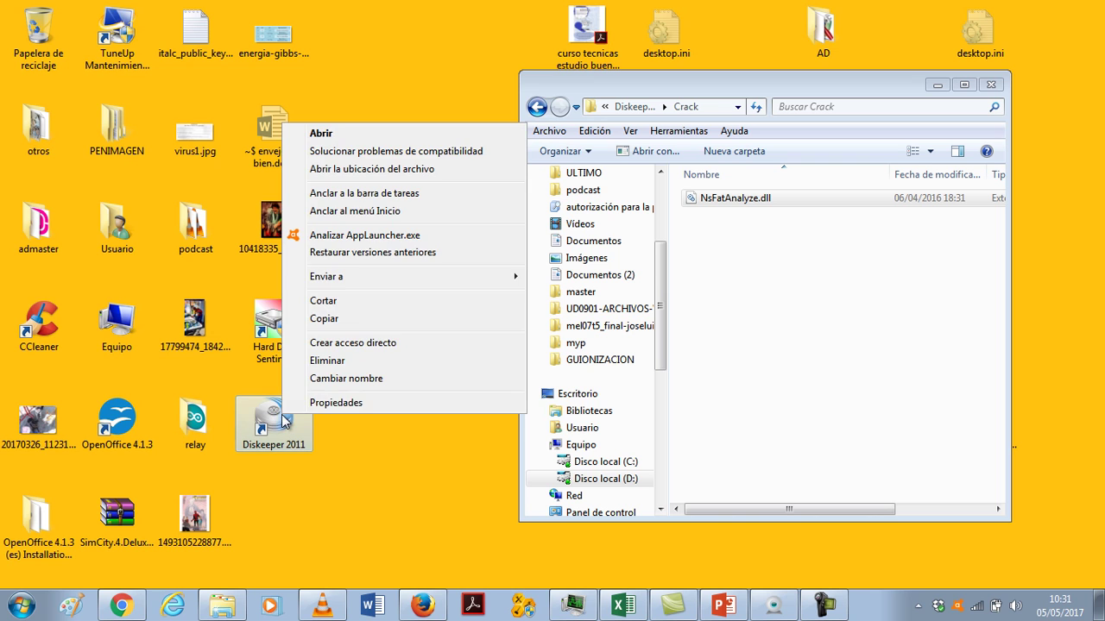
left_click(336, 402)
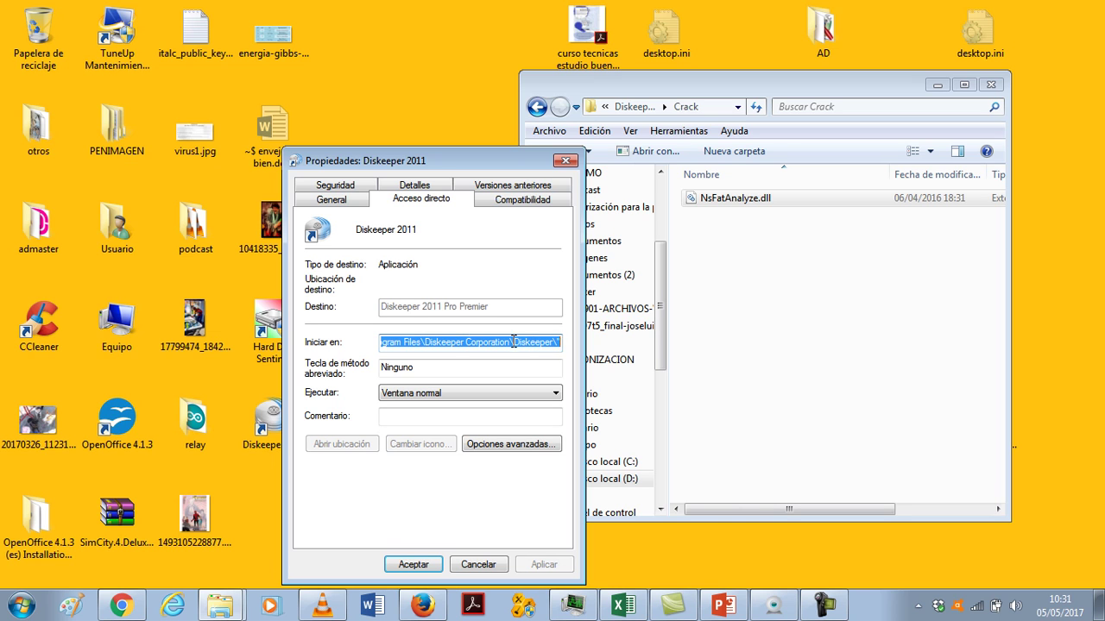
Open the folder Archivos de programa\Diskeeper Corporation\Diskeeper on drive C: in a new file window.
left_click(35, 609)
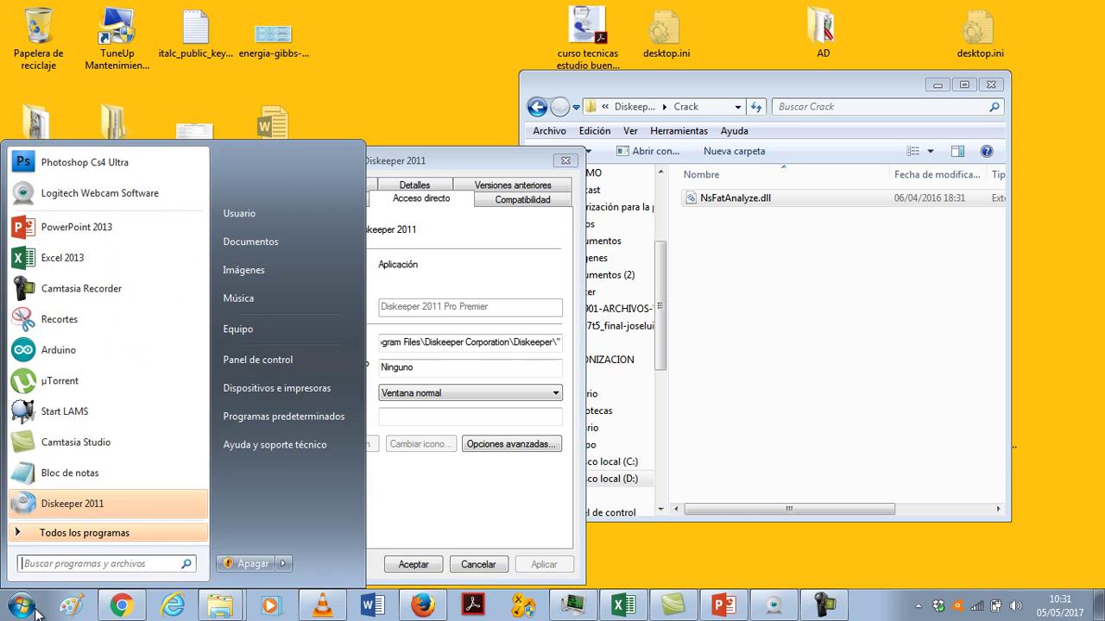
left_click(247, 332)
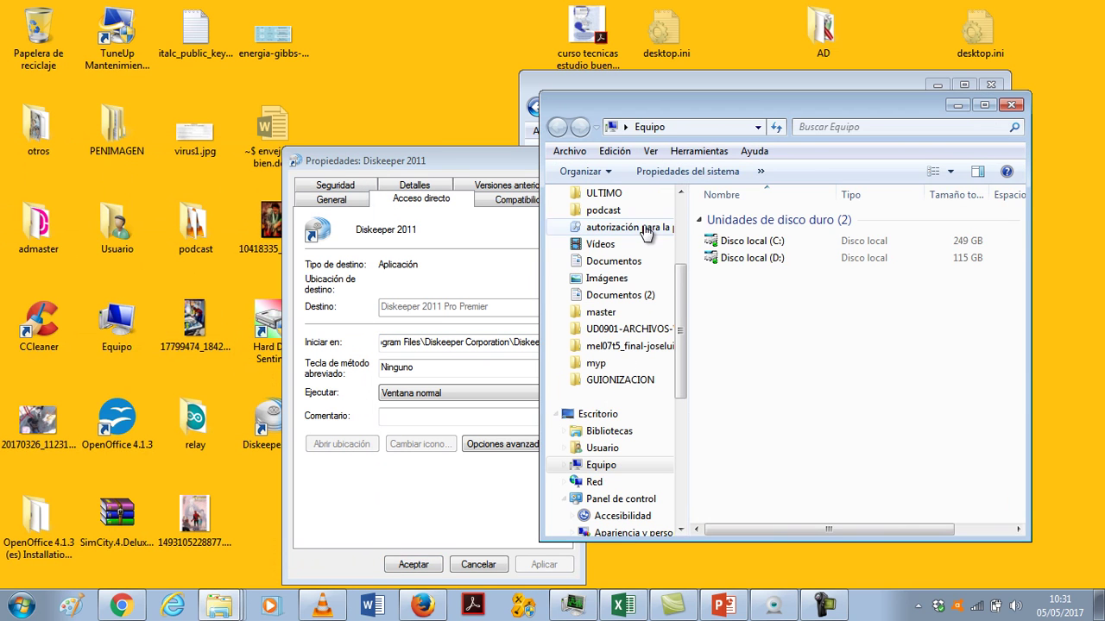
double_click(747, 240)
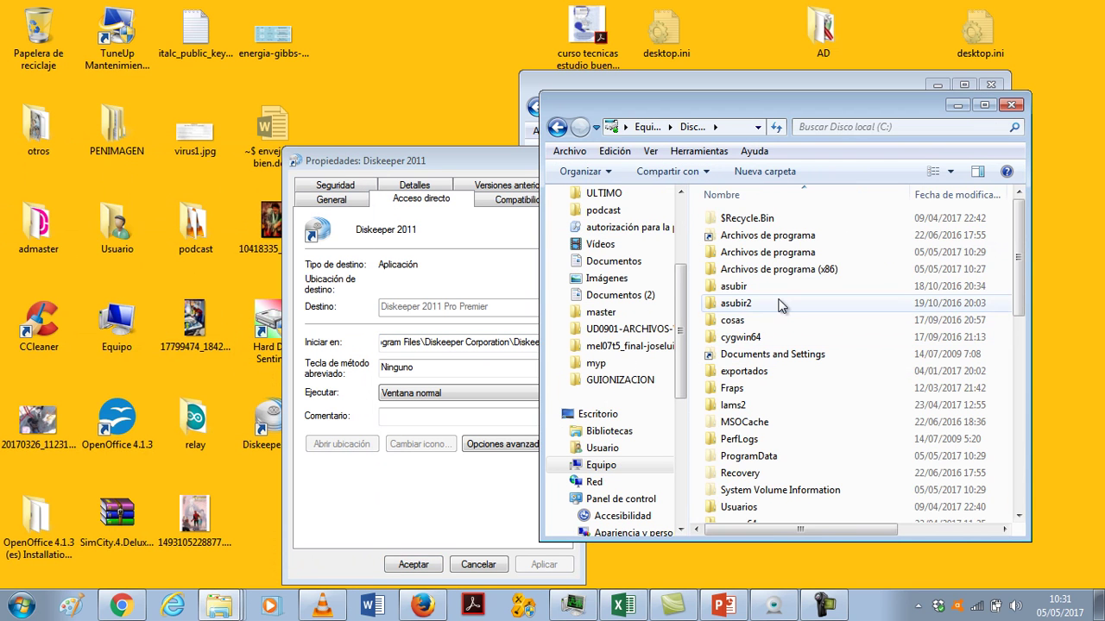
double_click(760, 252)
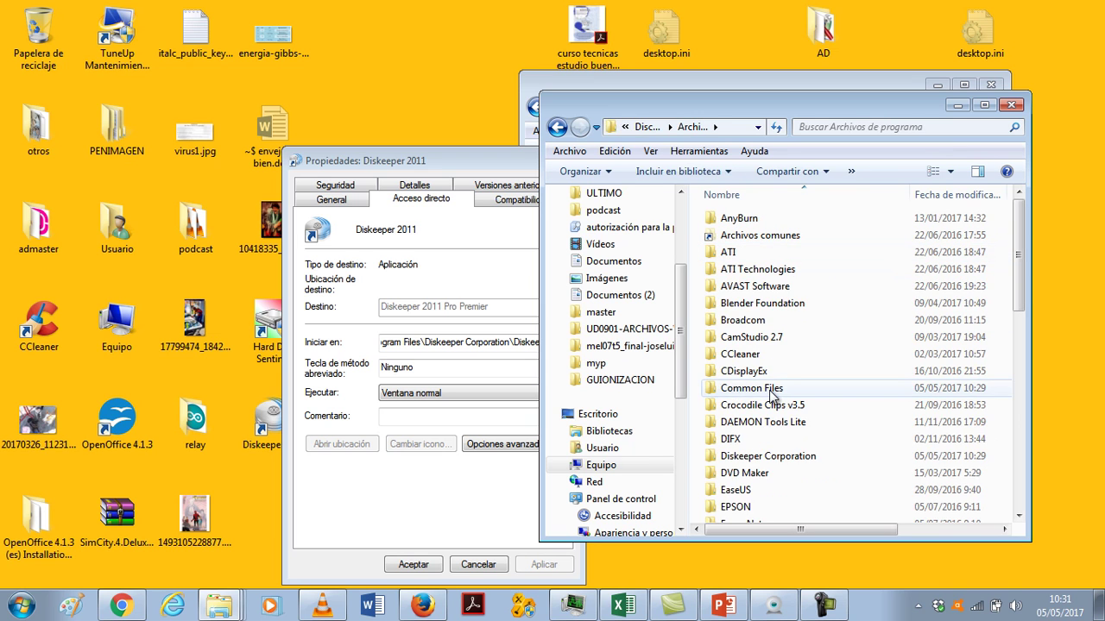
double_click(757, 455)
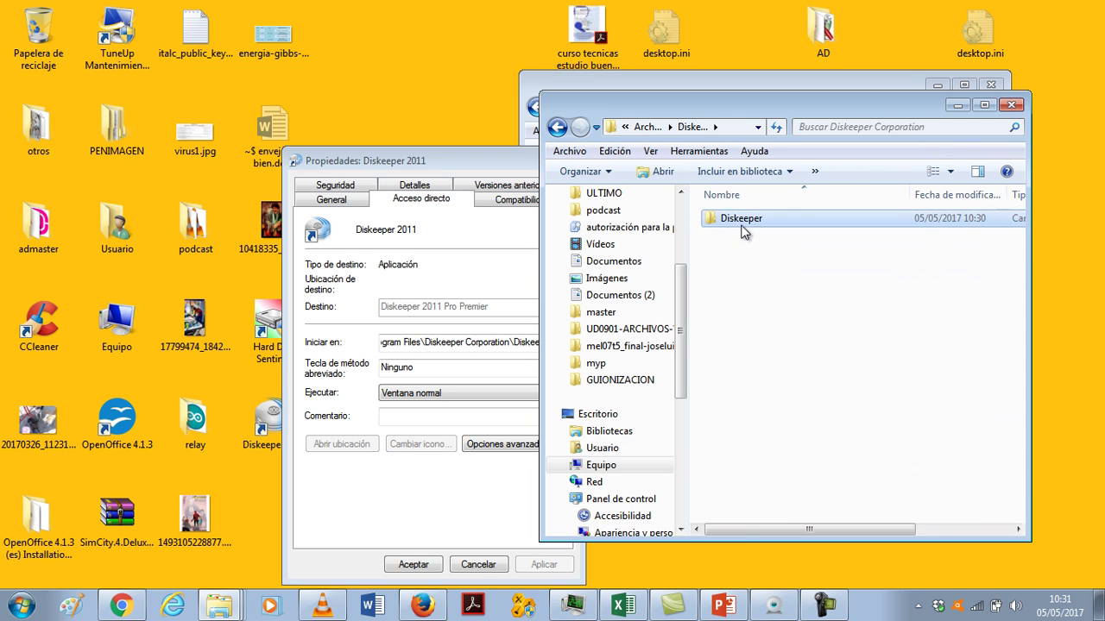
double_click(744, 221)
Paste NsFatAnalyze.dll into the Diskeeper program folder, replacing the file of the same name.
right_click(827, 372)
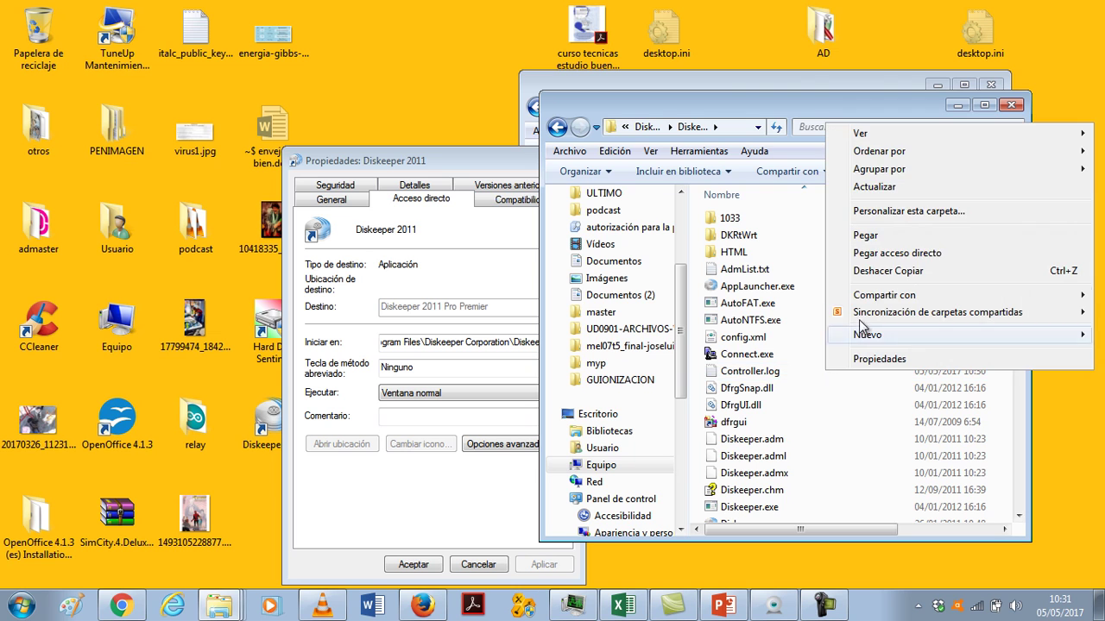
left_click(876, 236)
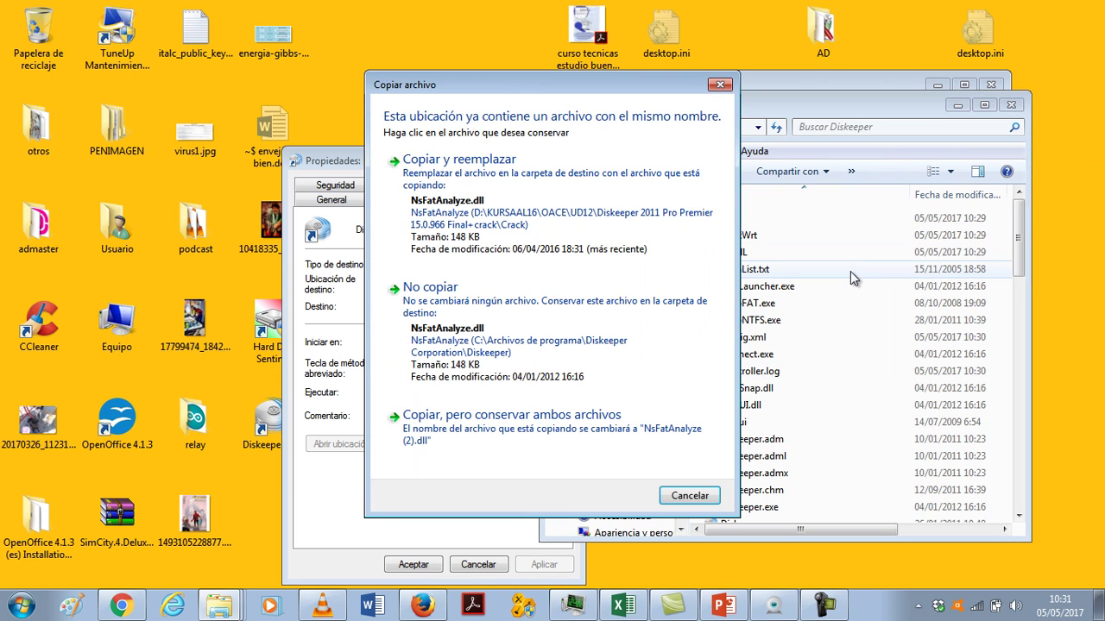
left_click(524, 218)
left_click(492, 370)
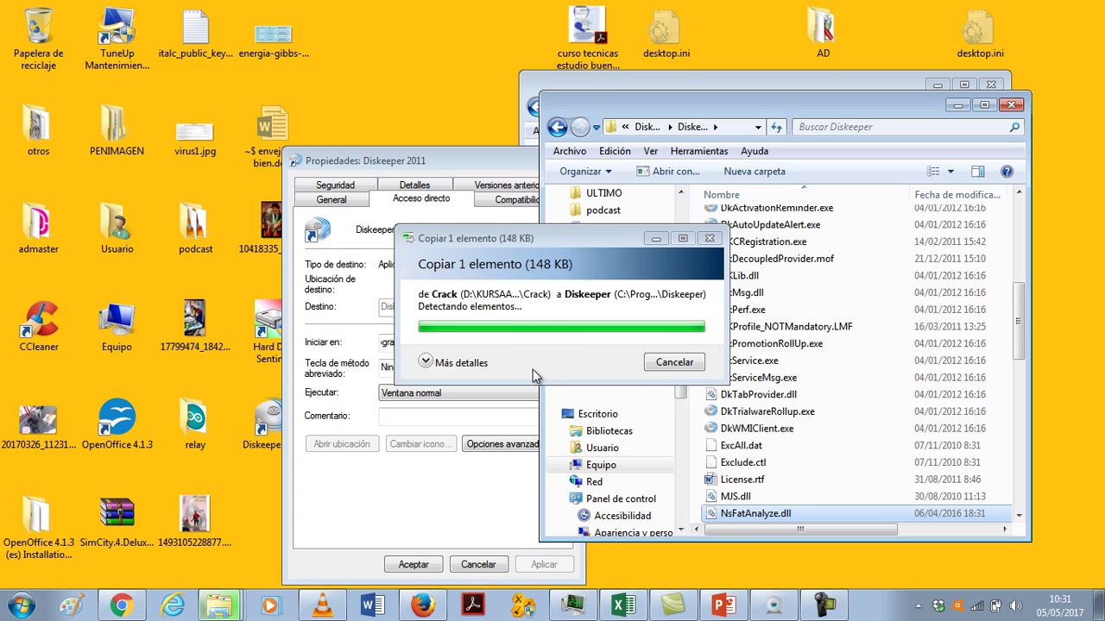
Launch Diskeeper 2011 from its desktop shortcut and minimize the program folder window covering it.
left_click(270, 431)
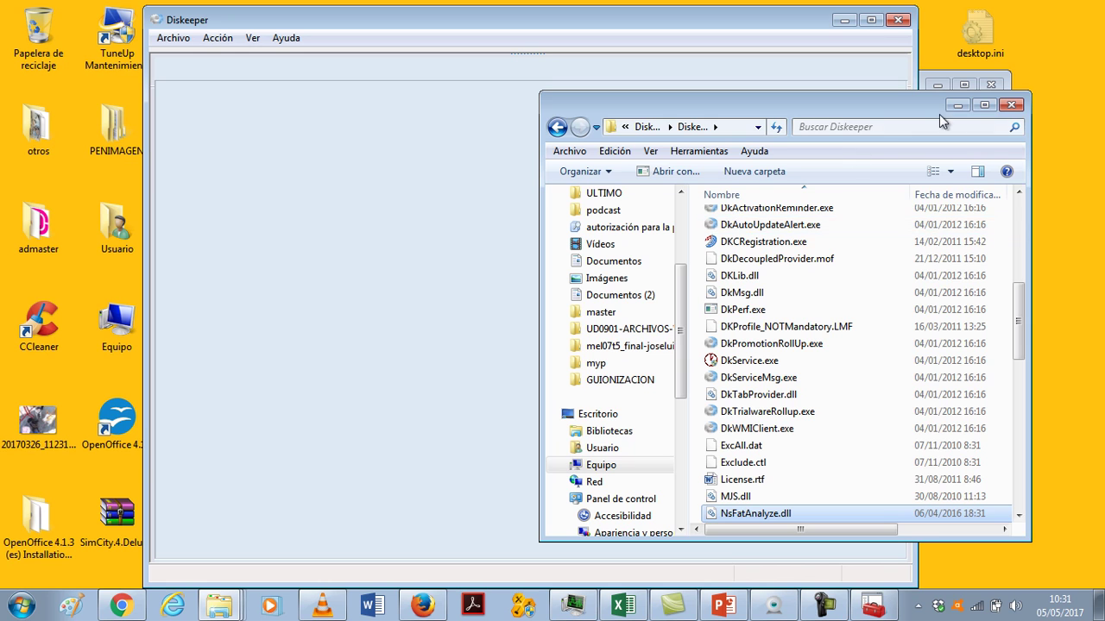
left_click(957, 106)
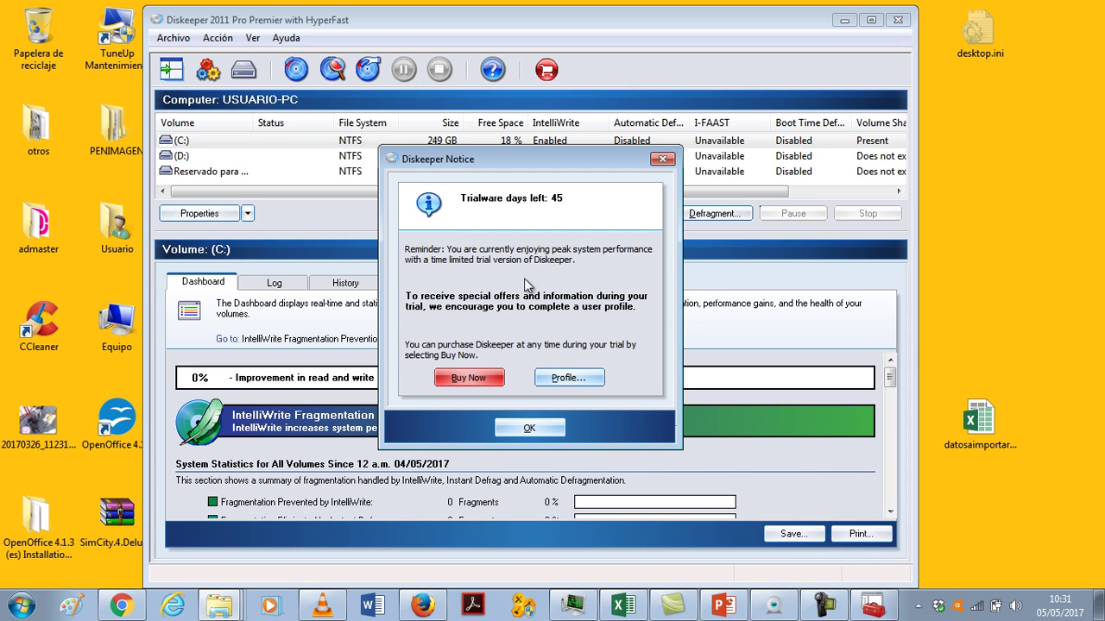
Dismiss the trial notice, the What's New dialog and the performance report, and maximize the Diskeeper window.
left_click(529, 429)
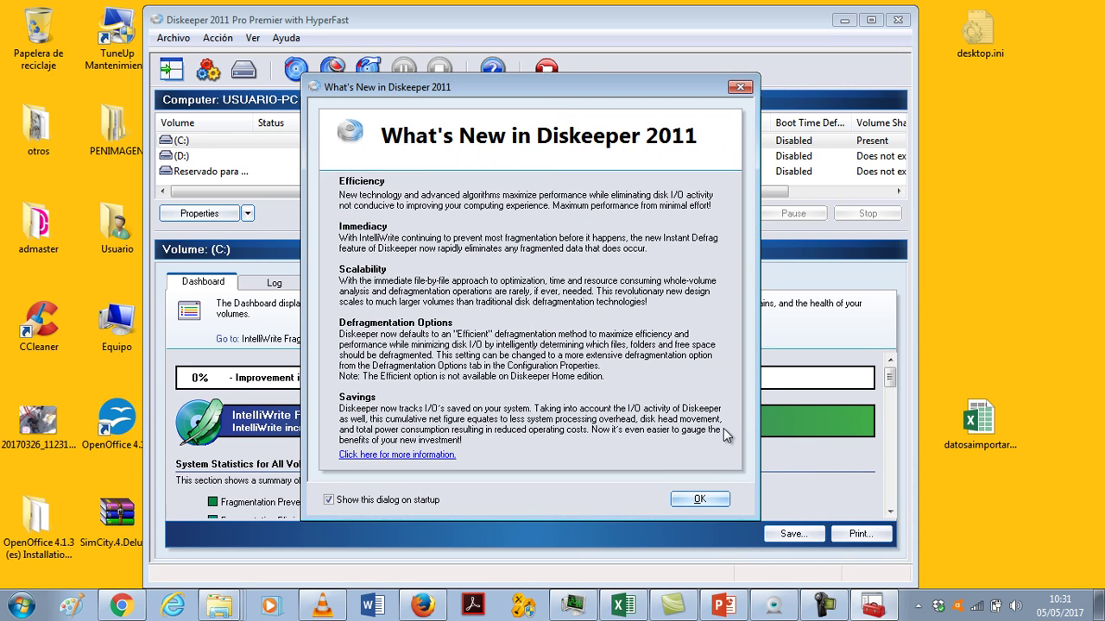
left_click(699, 498)
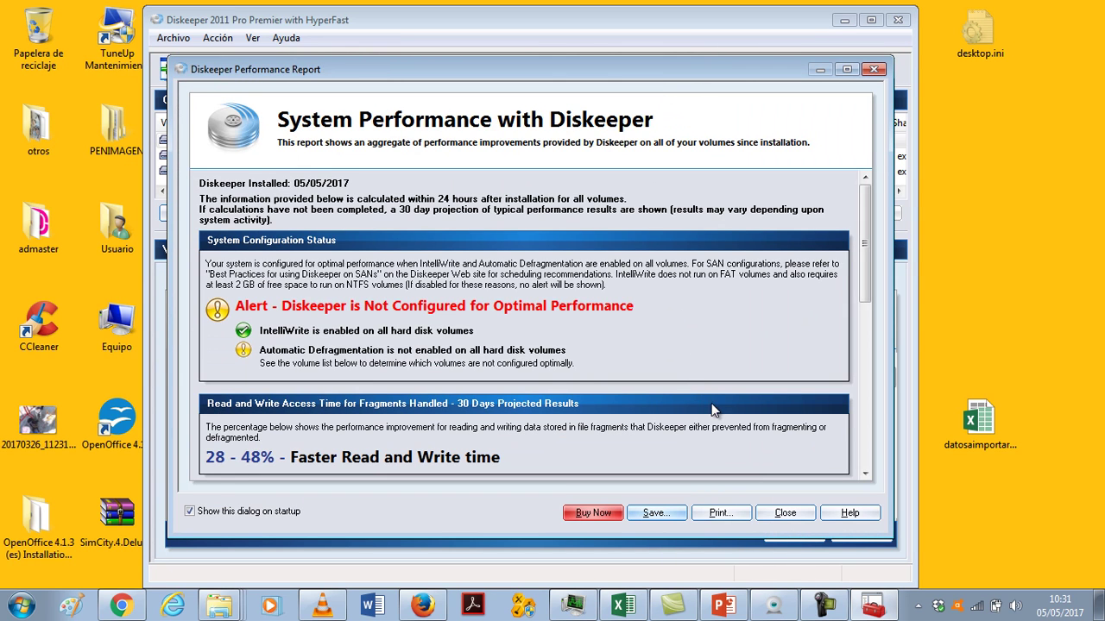
left_click(792, 515)
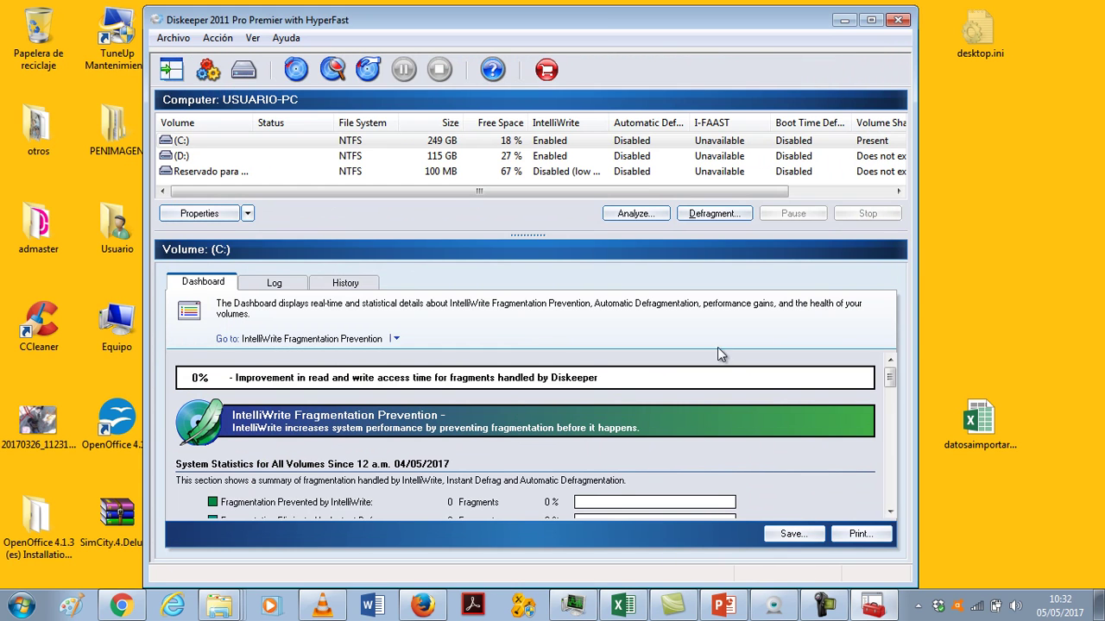
double_click(603, 27)
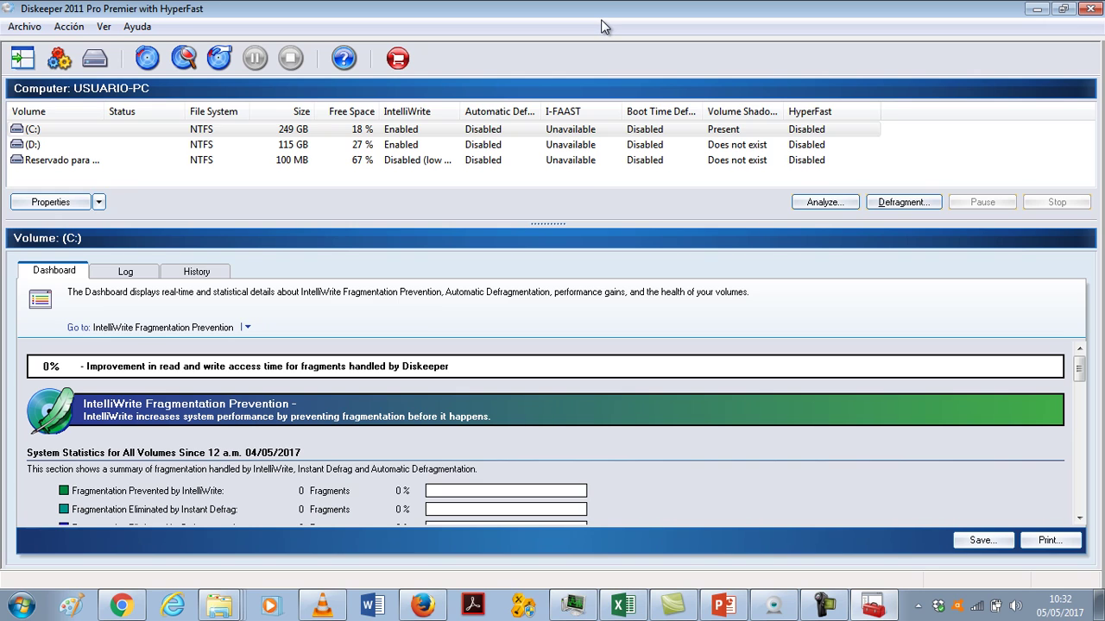
Run a manual analysis of volume C: and check its job report and File Performance volume map.
left_click(133, 130)
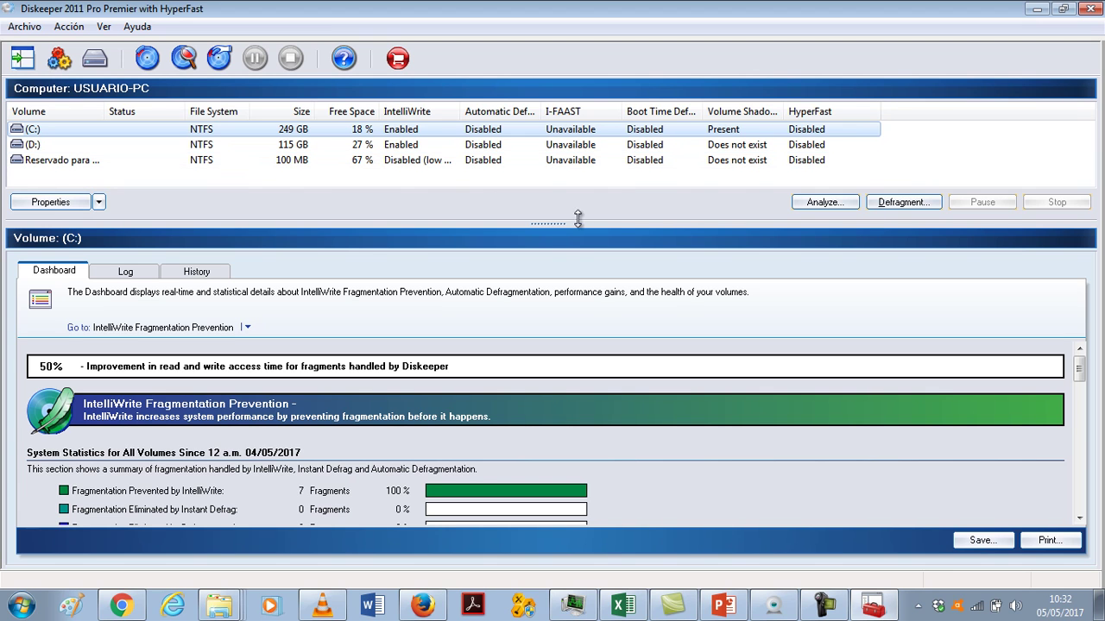
left_click(825, 204)
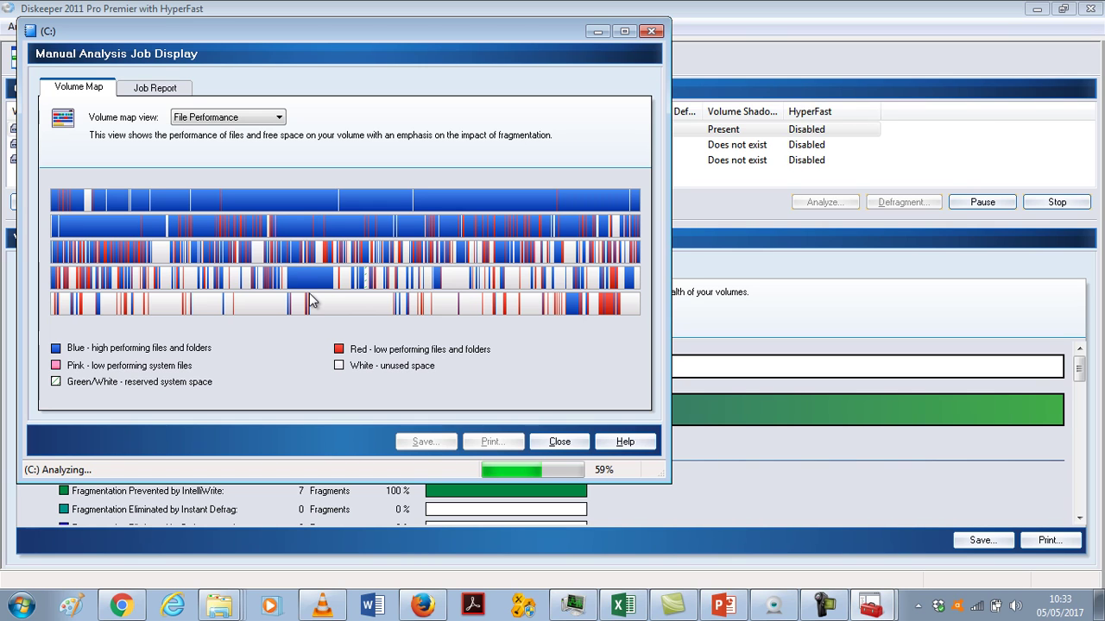
left_click(271, 117)
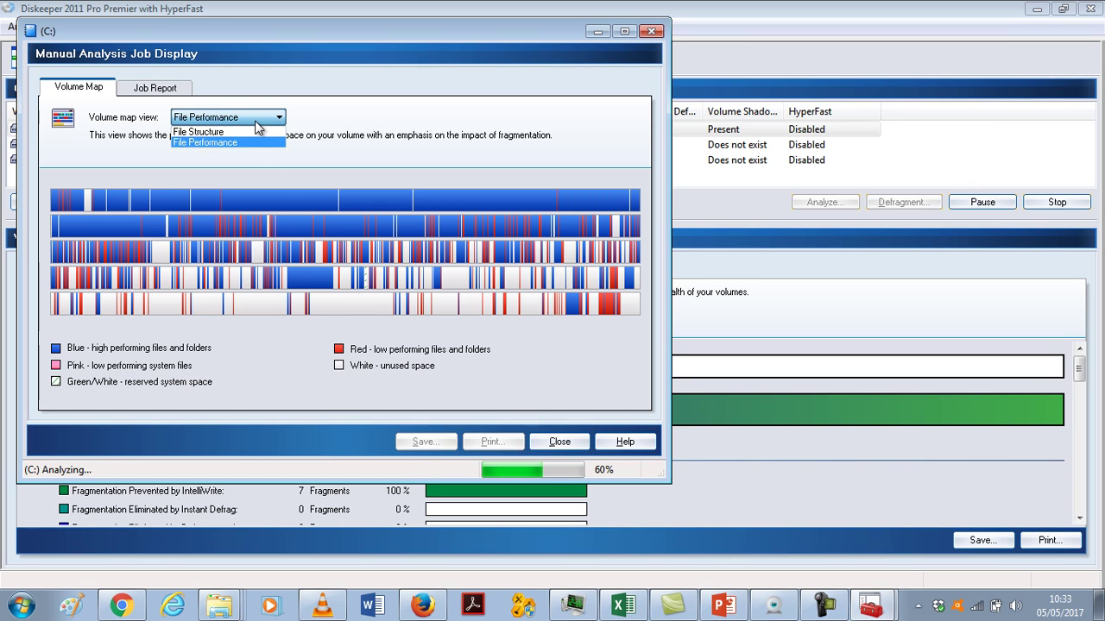
left_click(256, 124)
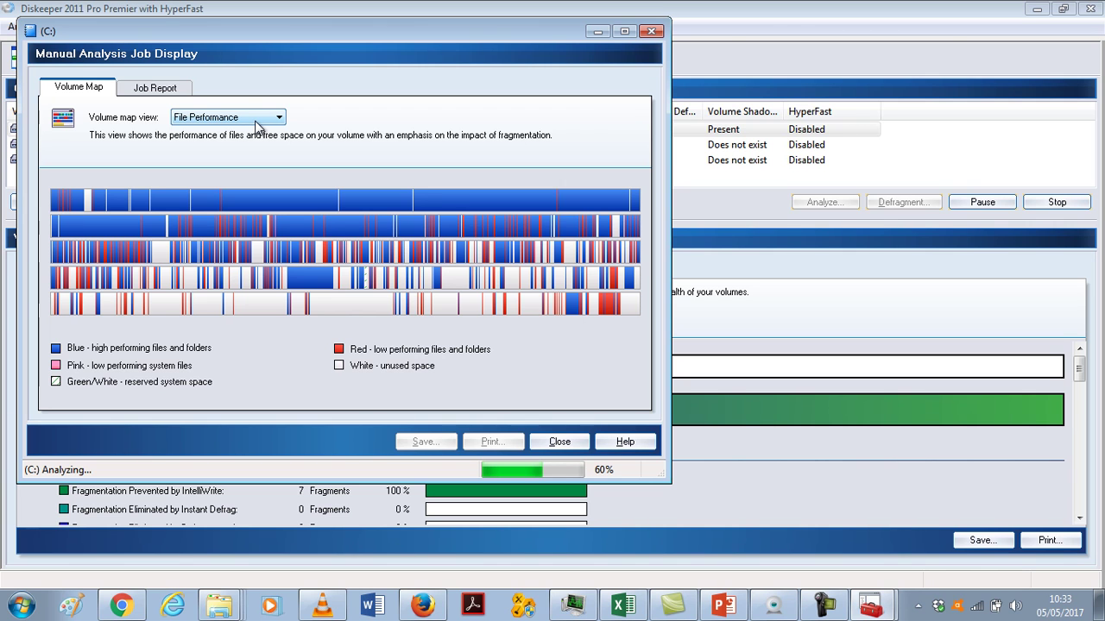
left_click(152, 93)
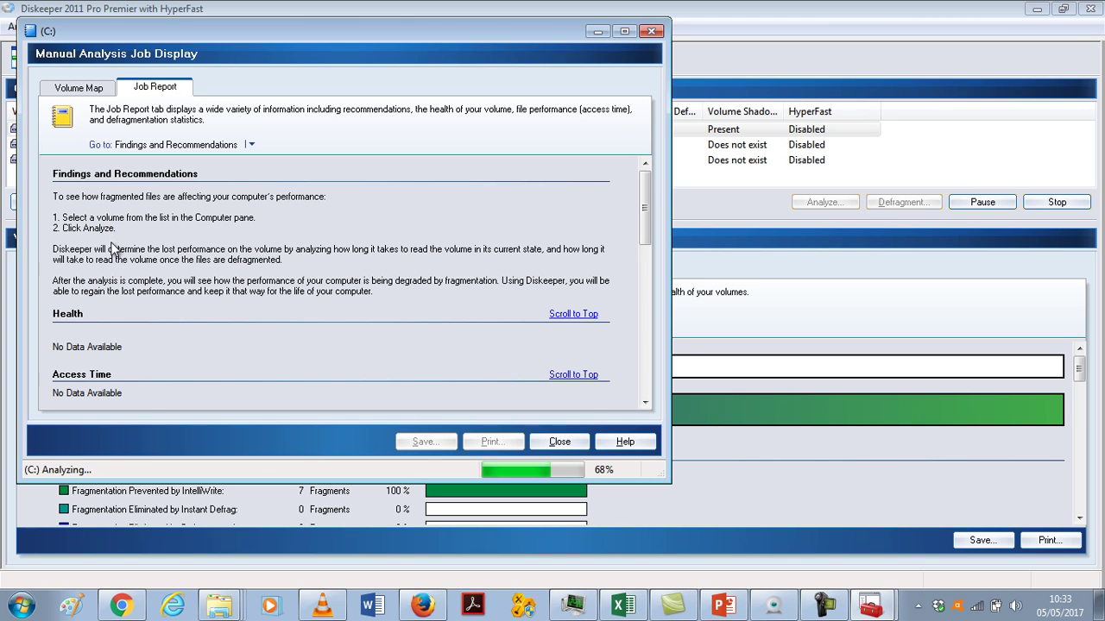
left_click(101, 90)
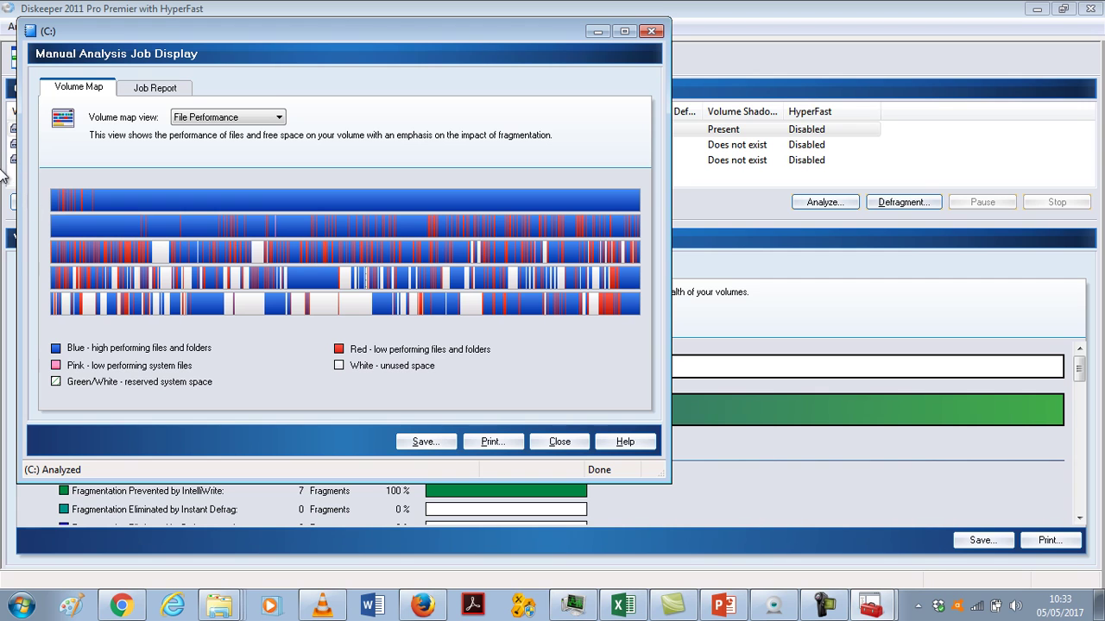
Read the findings, health and access time sections of the C: analysis report, recheck the volume map, and close the analysis display.
left_click(153, 87)
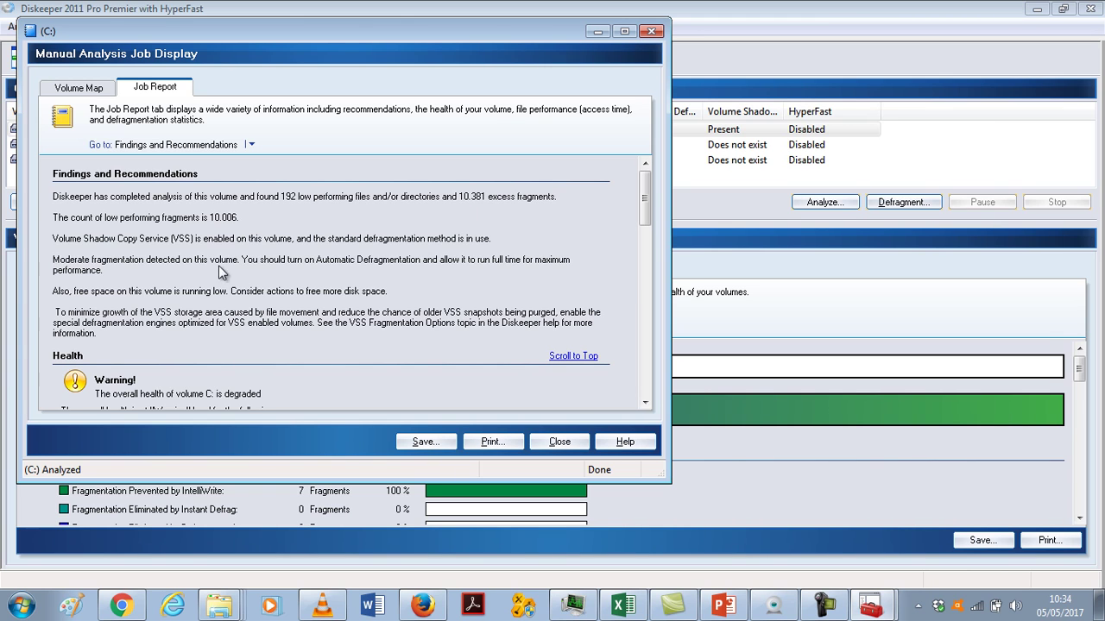
scroll(226, 288, "down", 2)
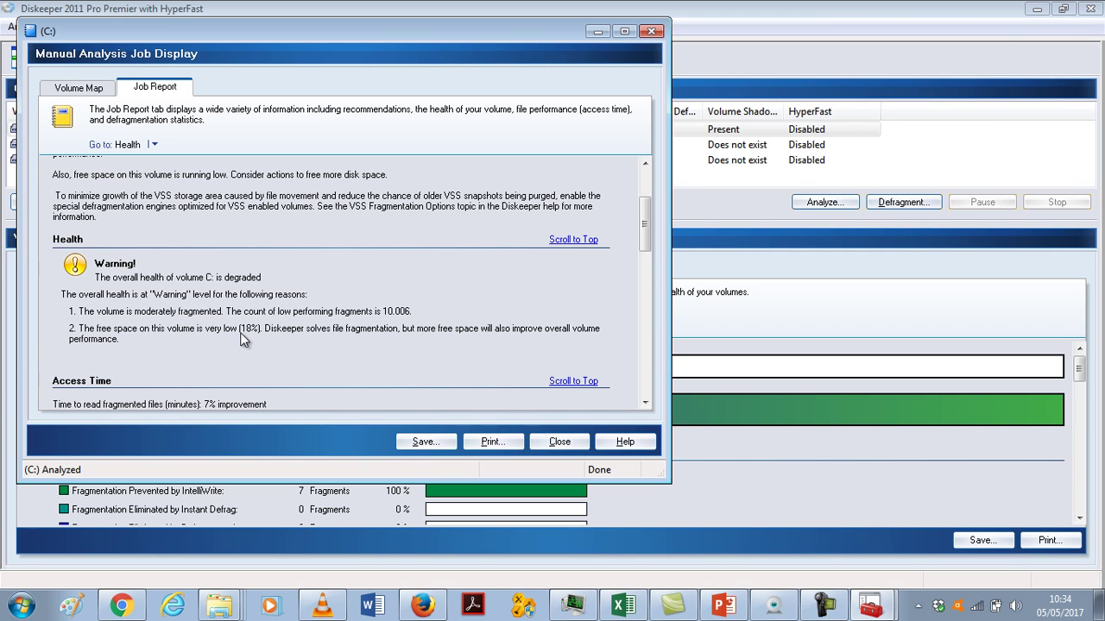
scroll(239, 332, "down", 3)
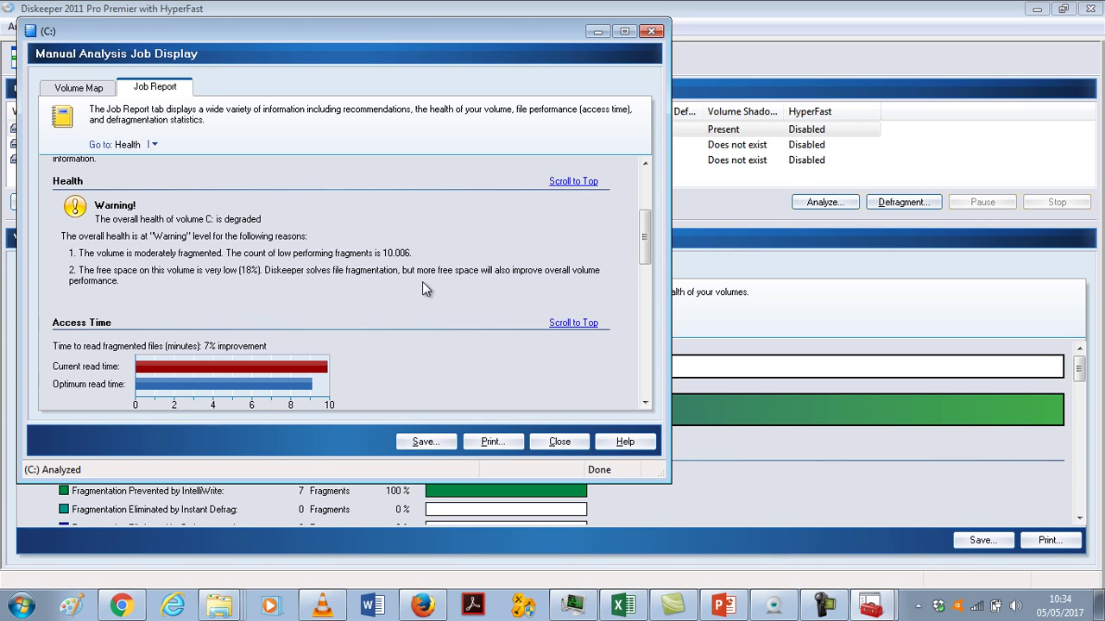
scroll(152, 319, "down", 3)
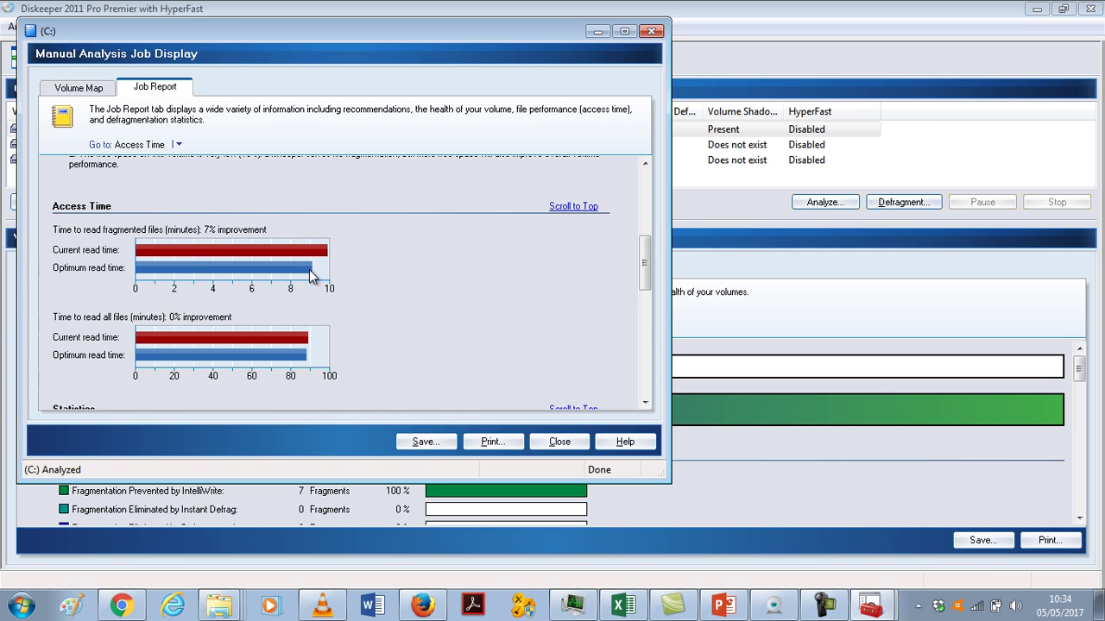
scroll(309, 269, "down", 7)
scroll(310, 274, "up", 10)
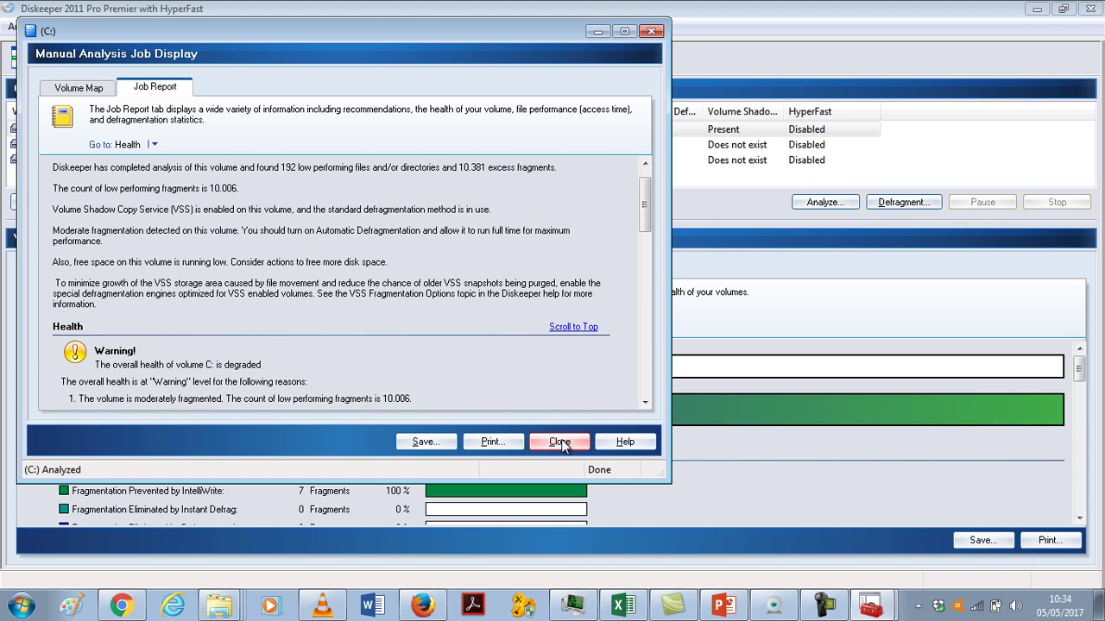
left_click(99, 87)
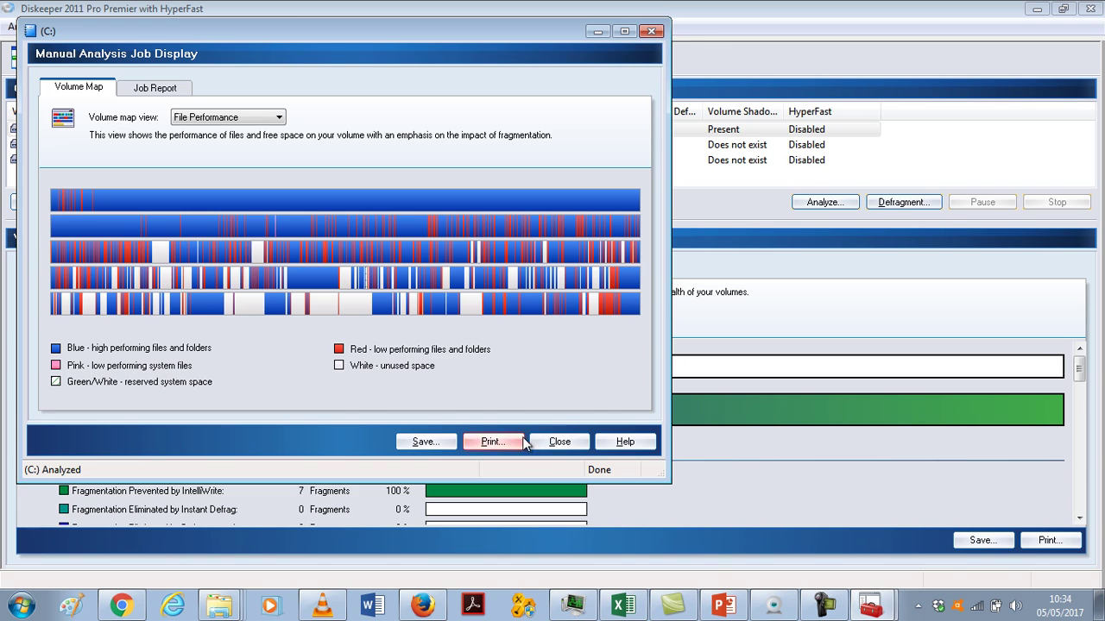
left_click(561, 441)
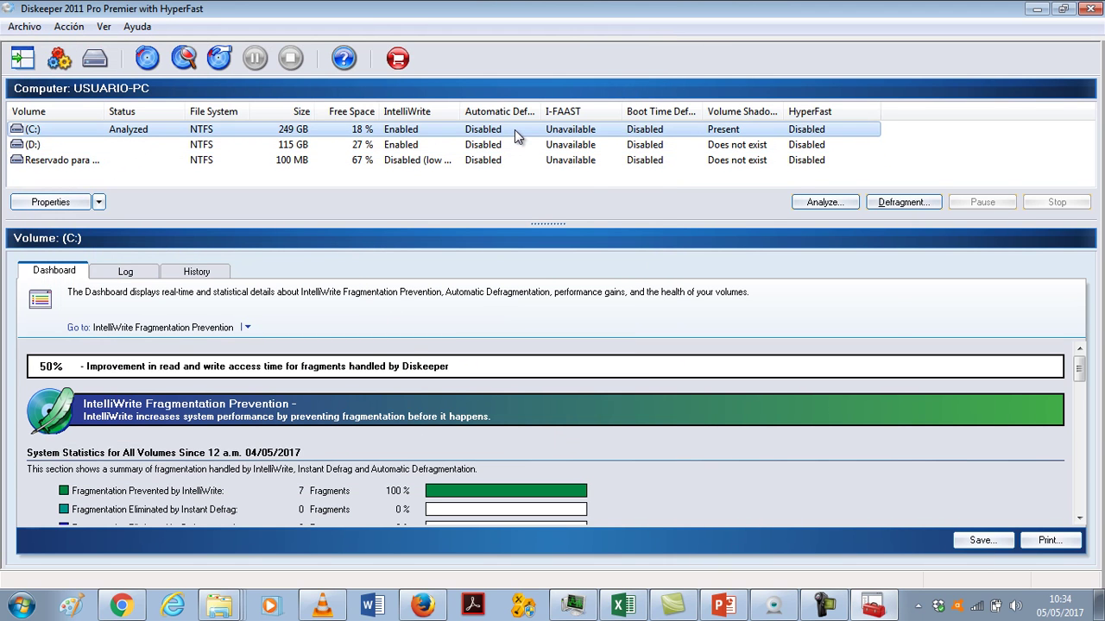
Start a manual defragmentation of volume C: using the standard defragmentation method.
left_click(889, 204)
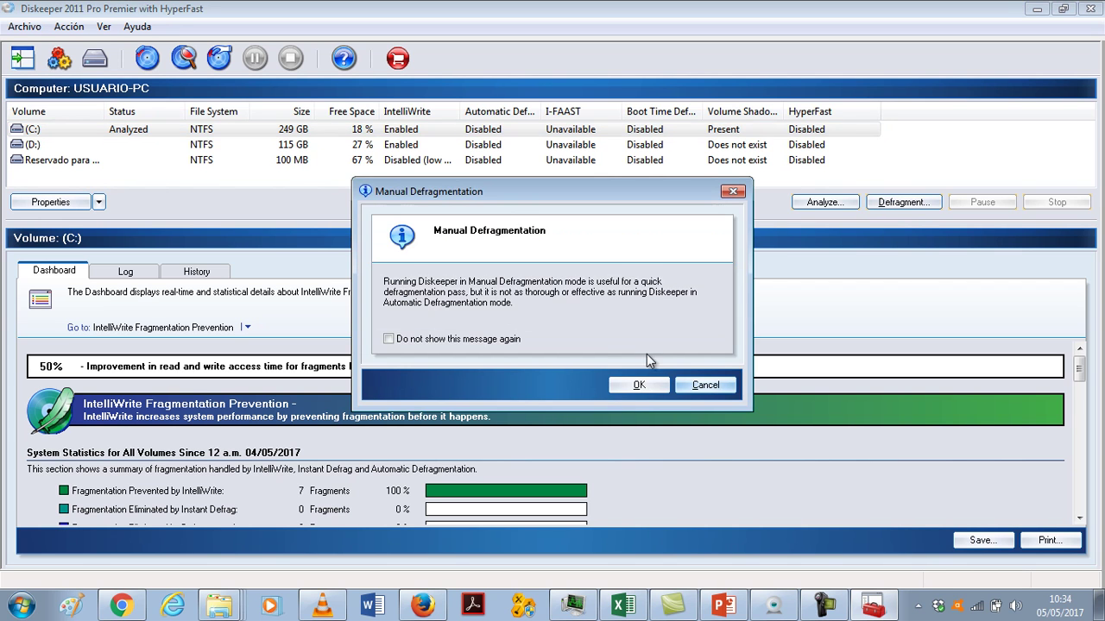
left_click(639, 389)
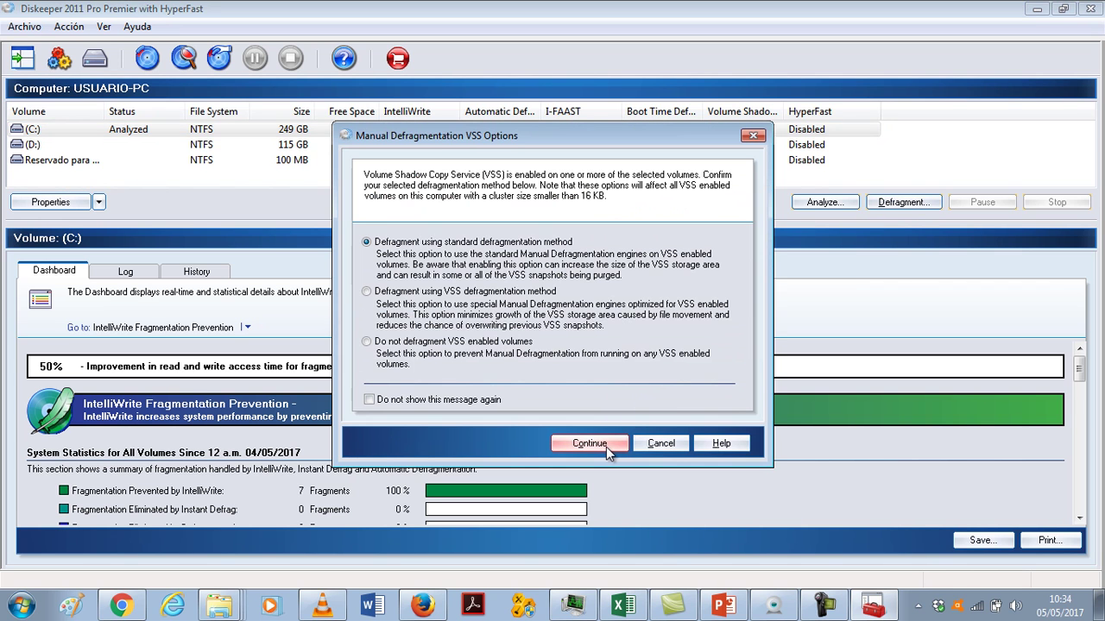
left_click(605, 446)
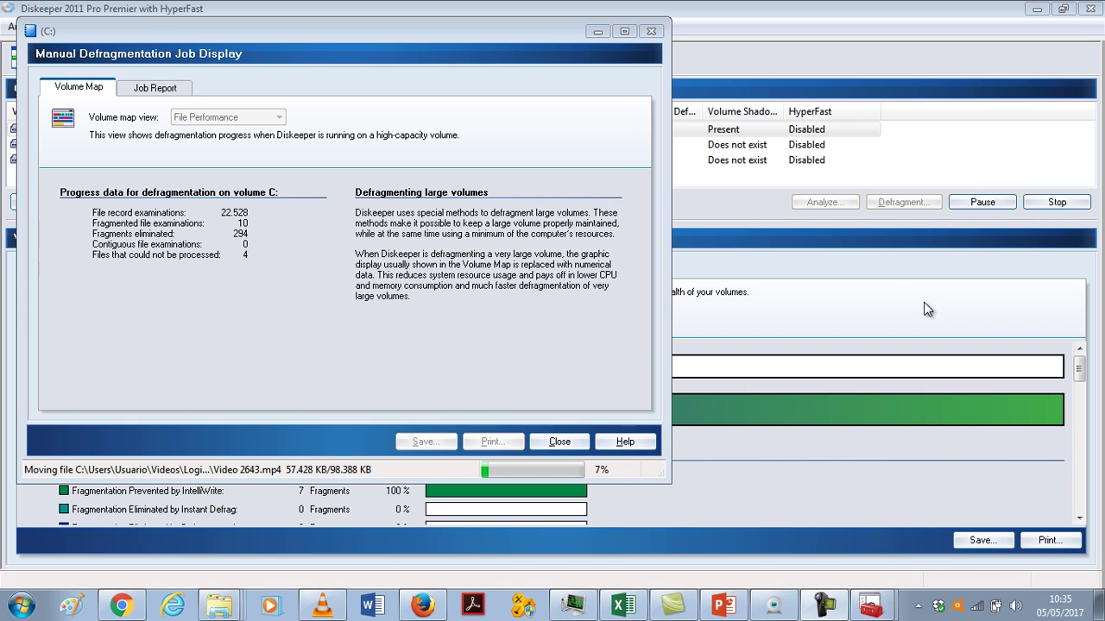
key("F10")
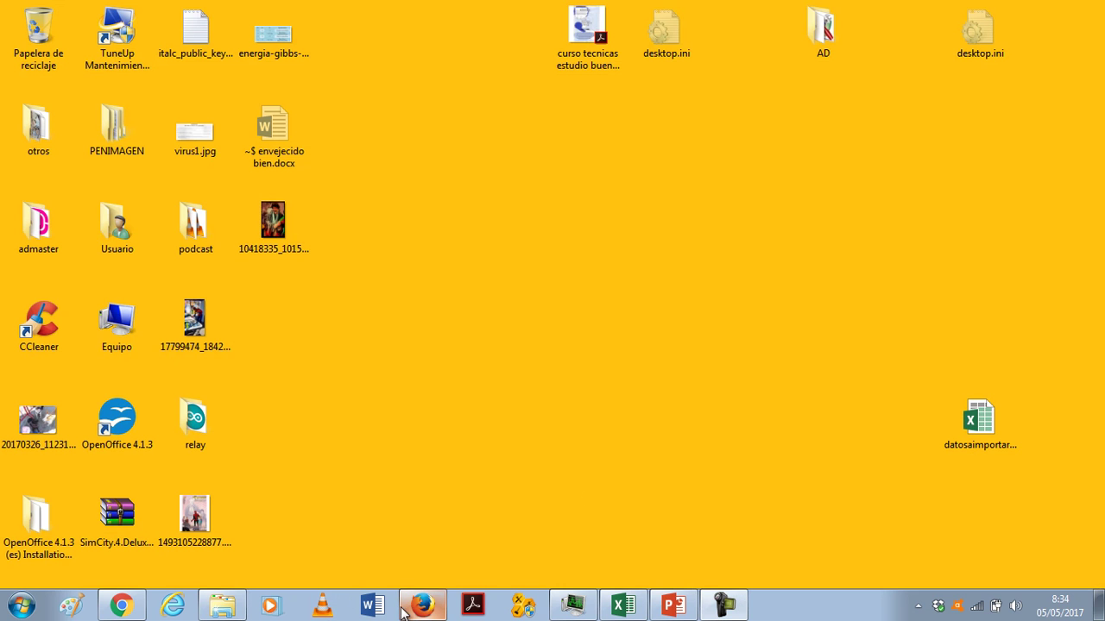
Switch to Firefox and search the web for HDSENTINEL in a new tab.
left_click(423, 607)
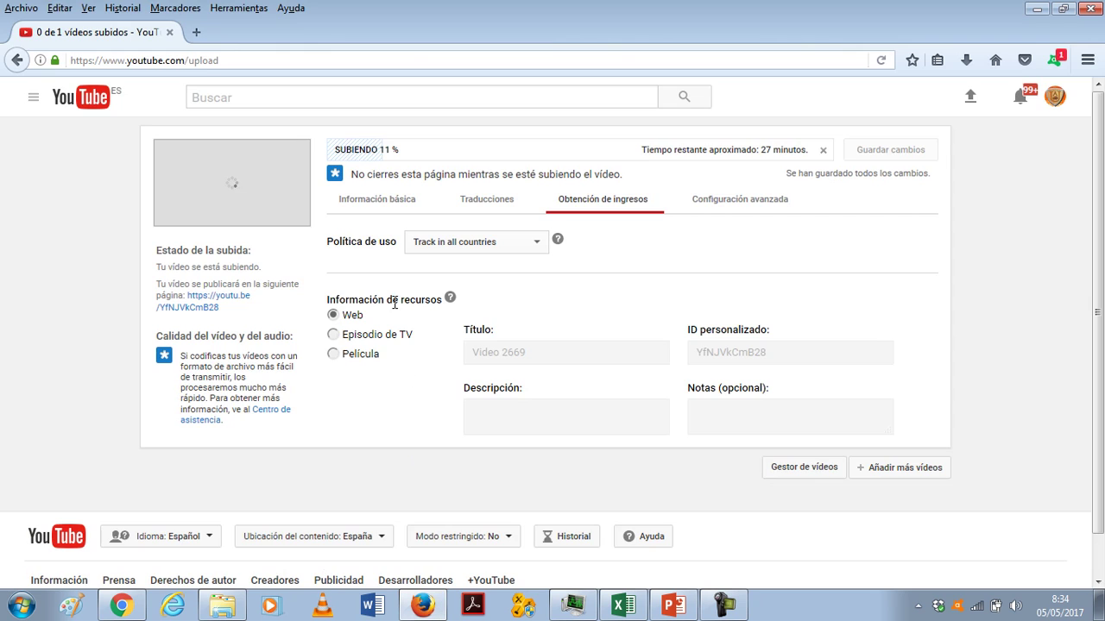
left_click(192, 35)
type("HDSENTINEL")
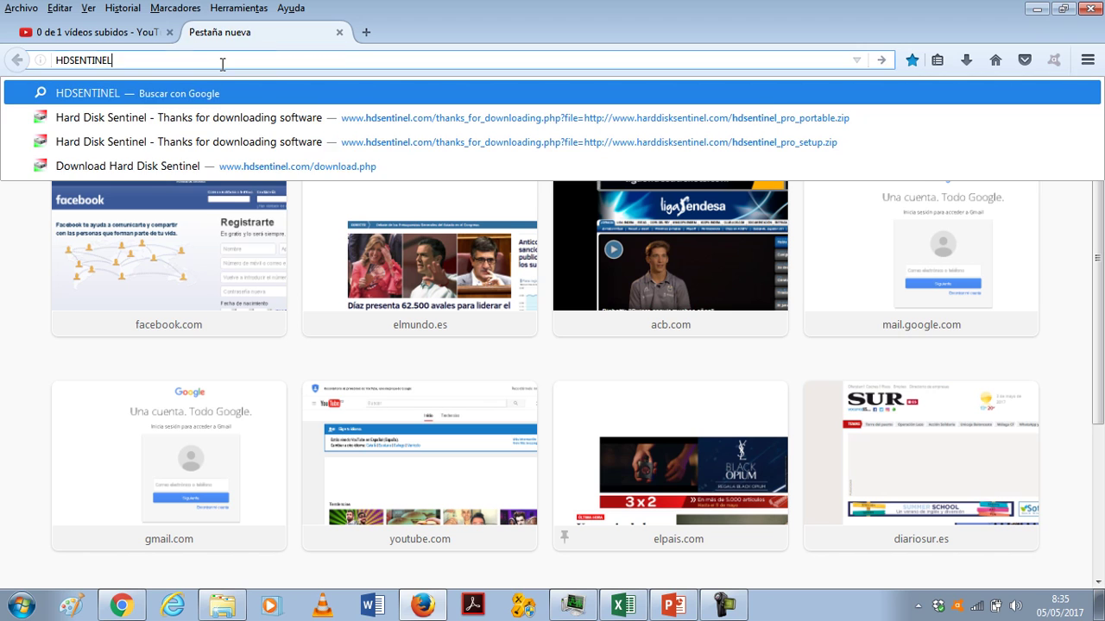
key("Return")
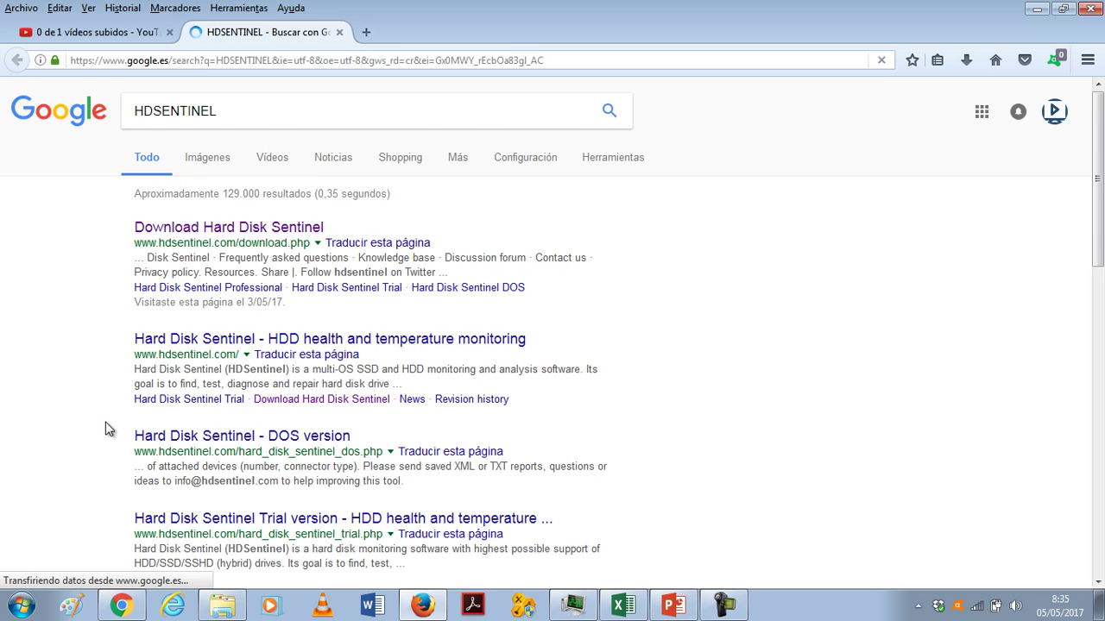
Look through the search results and open the Download Hard Disk Sentinel page on hdsentinel.com.
scroll(109, 427, "down", 4)
scroll(104, 427, "down", 2)
scroll(104, 427, "up", 5)
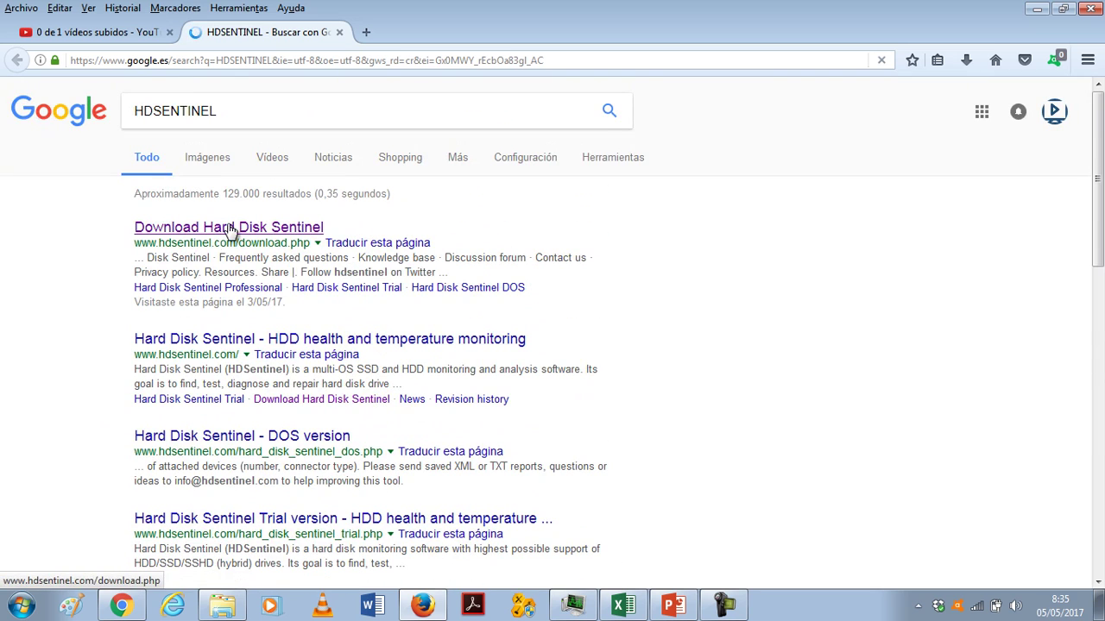
left_click(229, 229)
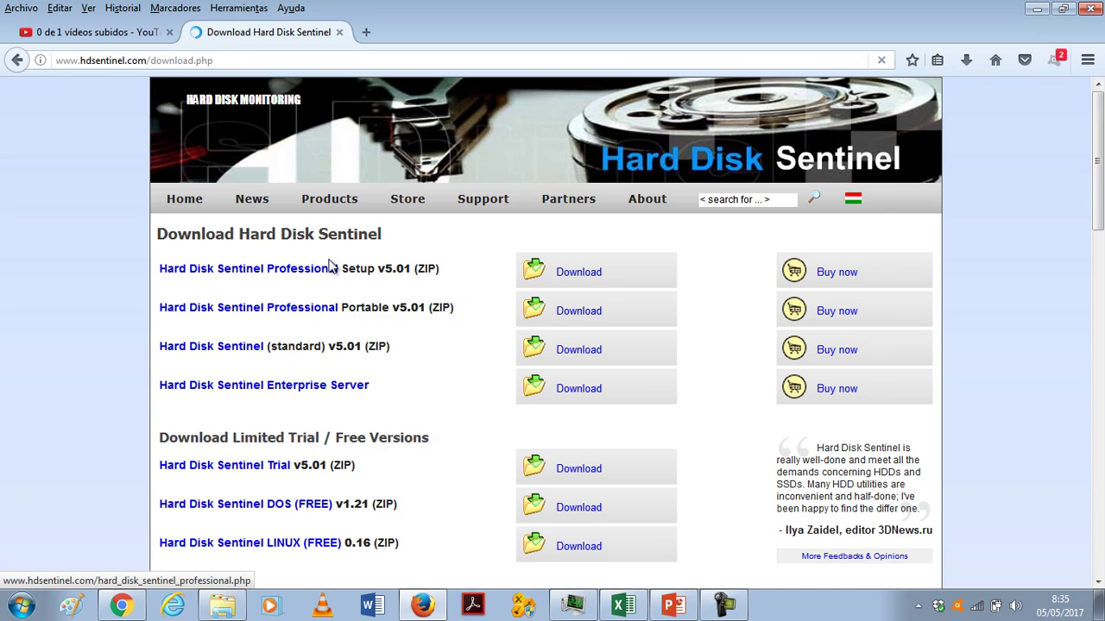
Download the Hard Disk Sentinel Professional Setup v5.01 archive and save hdsentinel_pro_setup.zip to the computer.
left_click(559, 276)
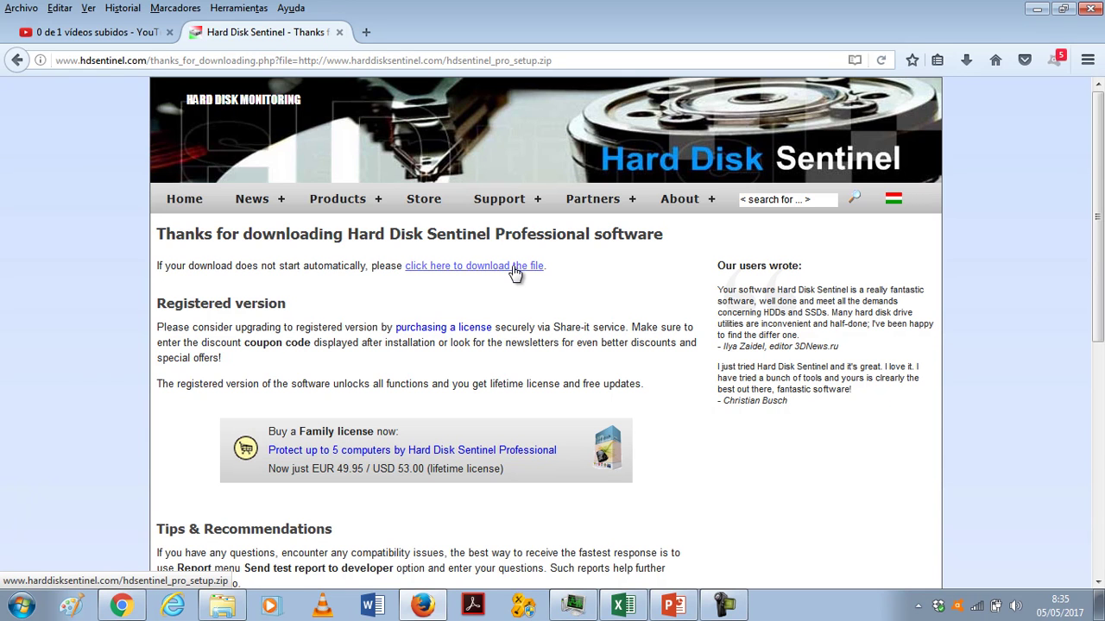
left_click(516, 269)
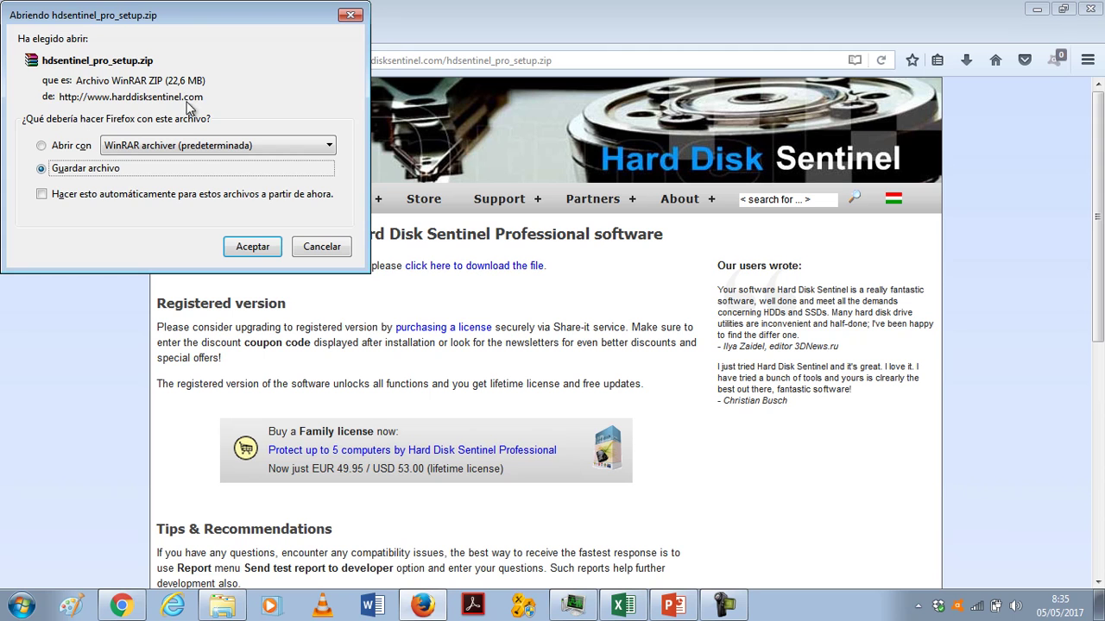
left_click(251, 247)
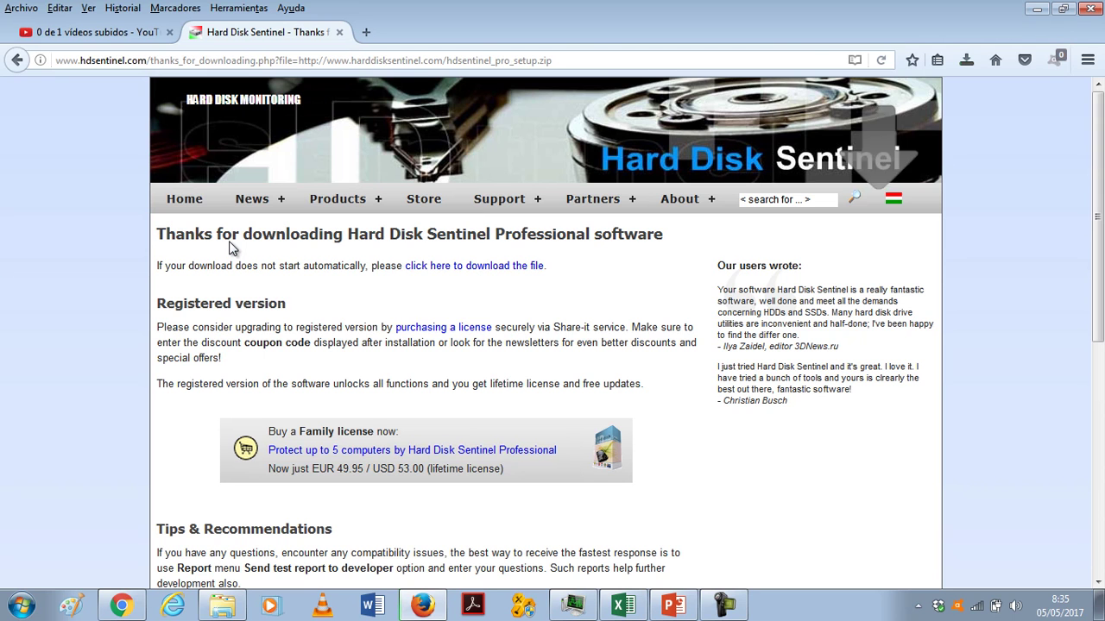